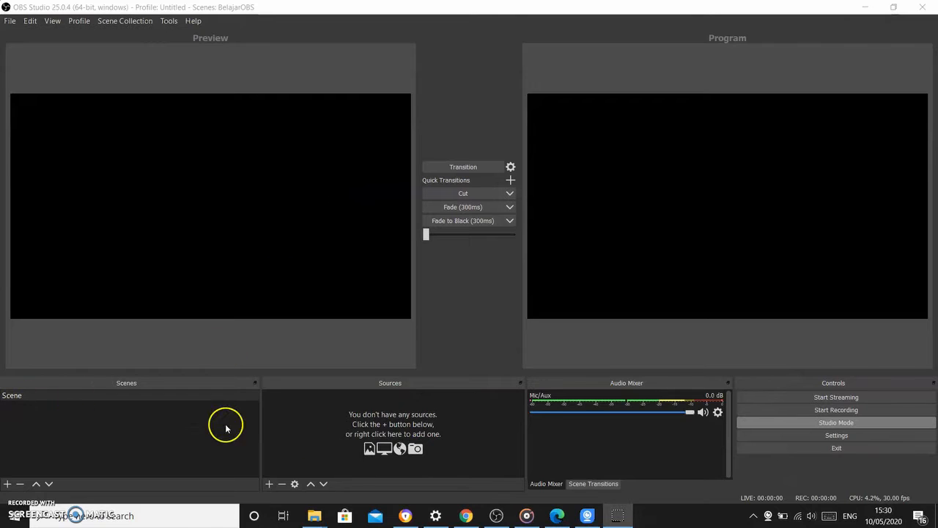
# Add a new visible Display Capture source to the scene, capturing Display 1 with the cursor included
pyautogui.click(269, 485)
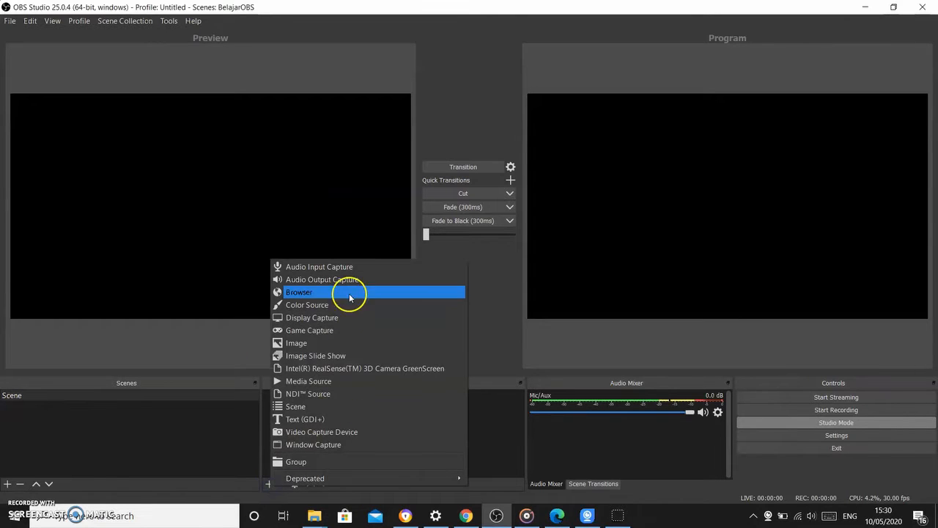
pyautogui.click(345, 317)
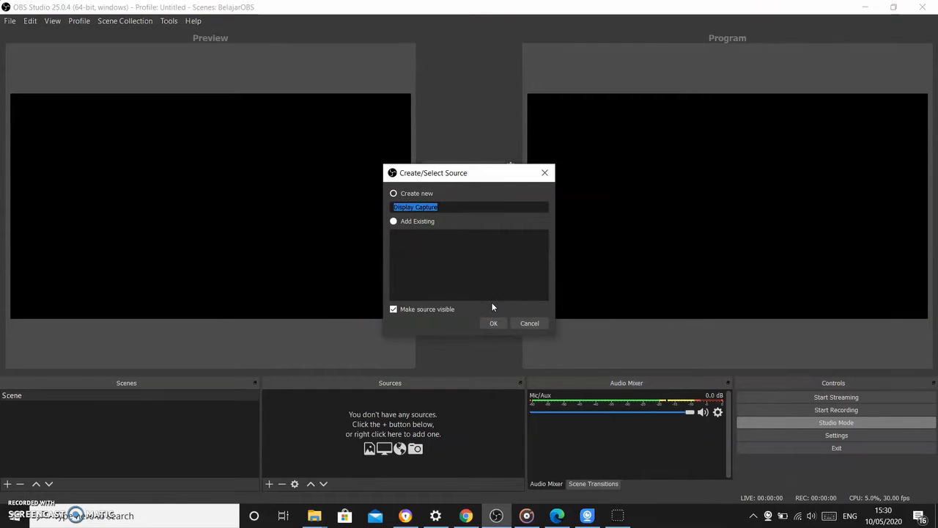
pyautogui.click(494, 323)
pyautogui.click(480, 318)
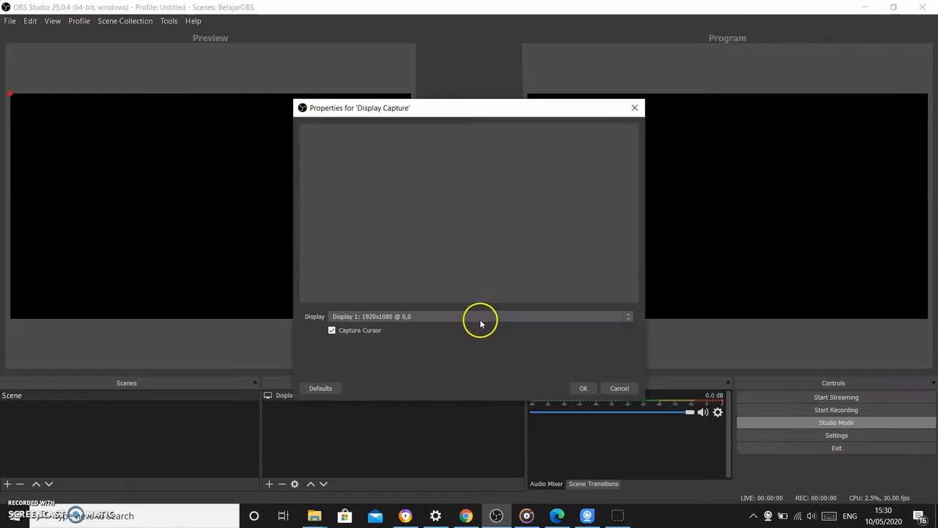
pyautogui.click(480, 323)
pyautogui.click(580, 388)
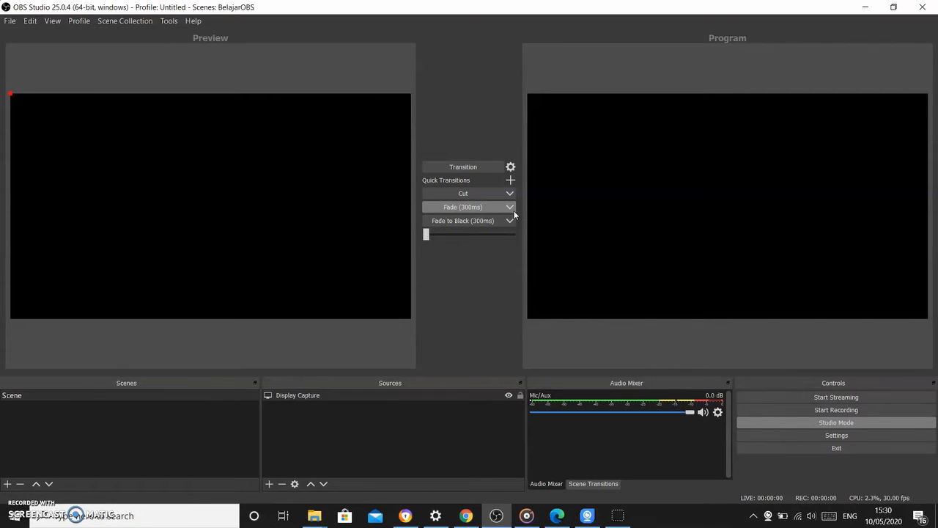
# Search Windows for "display" and open the Graphics settings page from the system Display settings
pyautogui.click(614, 510)
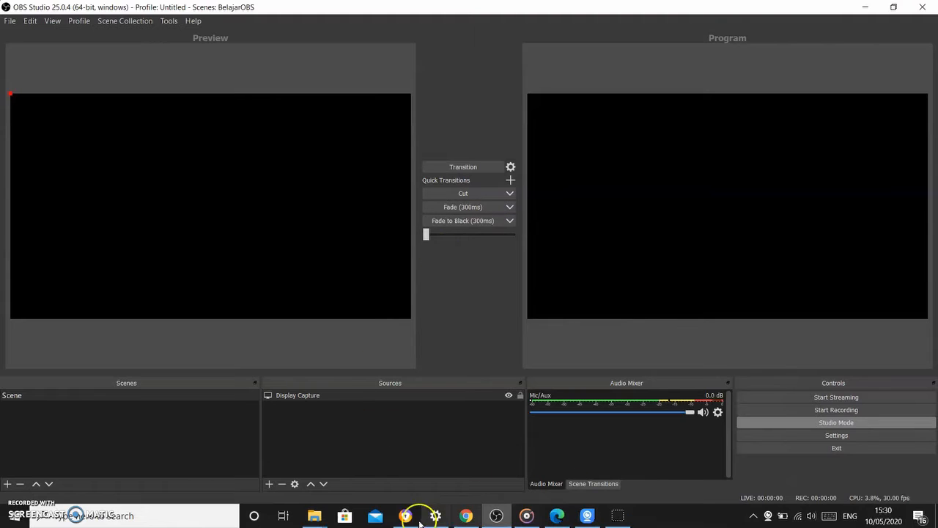
pyautogui.click(187, 508)
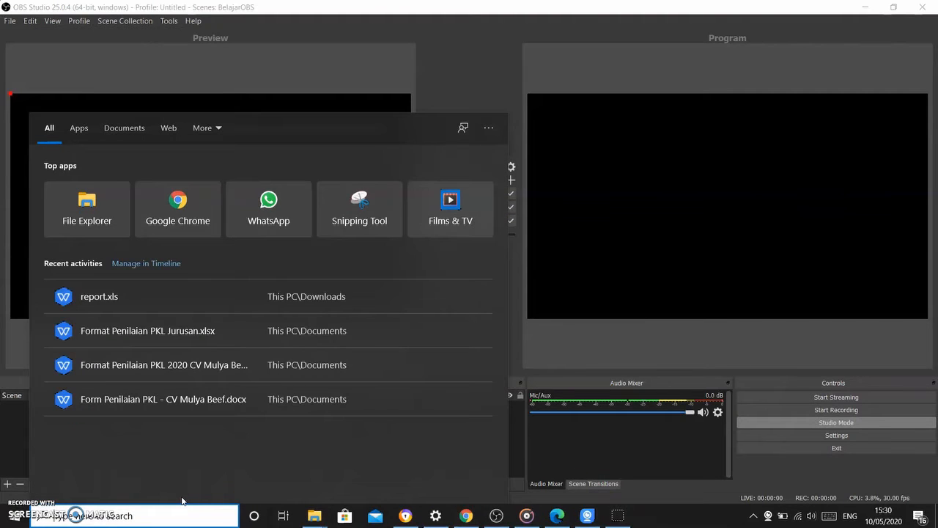
pyautogui.write('display')
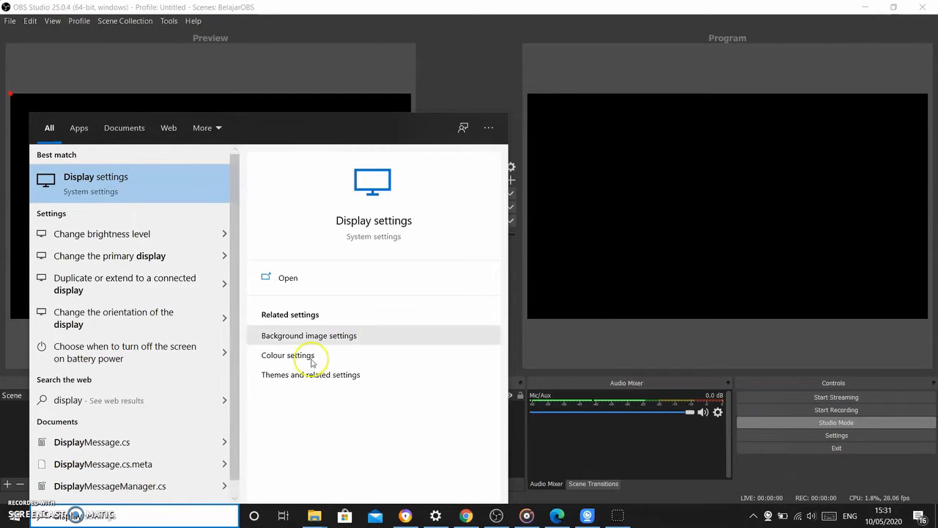
pyautogui.click(112, 183)
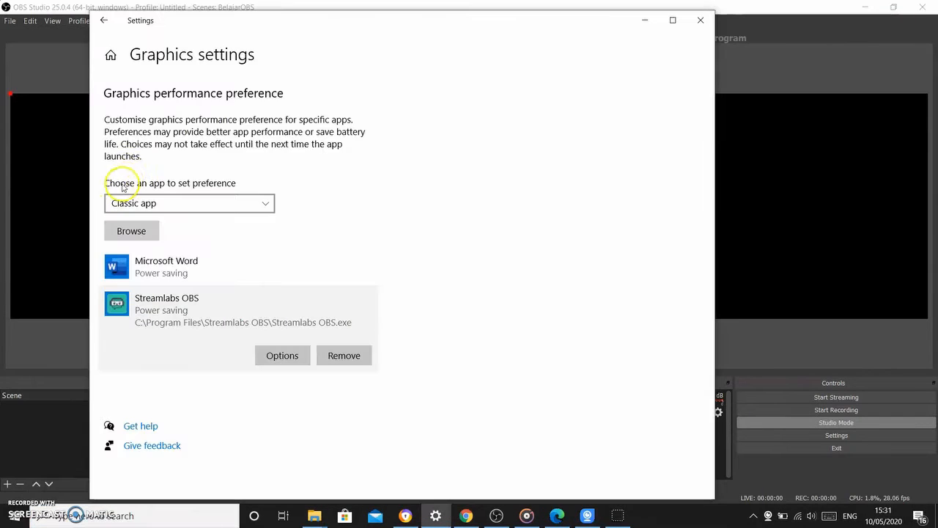
pyautogui.scroll(-5, 497, 212)
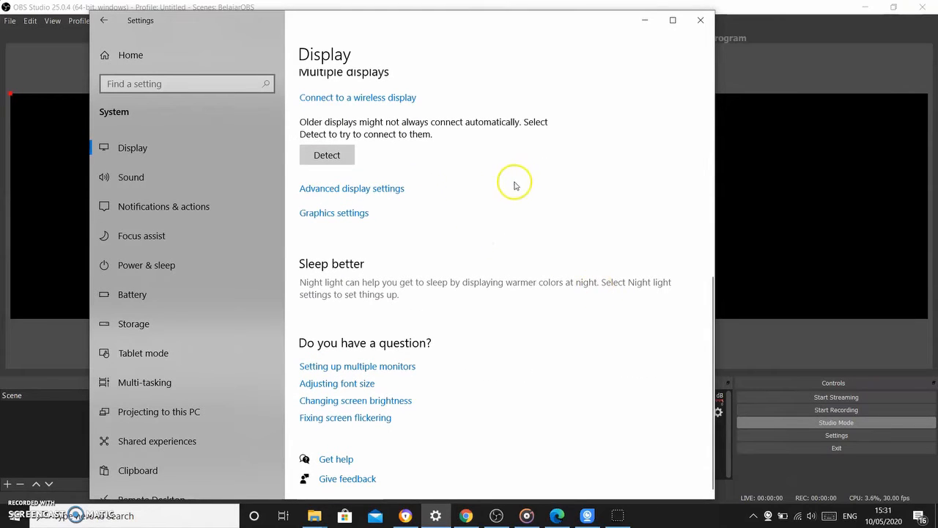
pyautogui.click(352, 214)
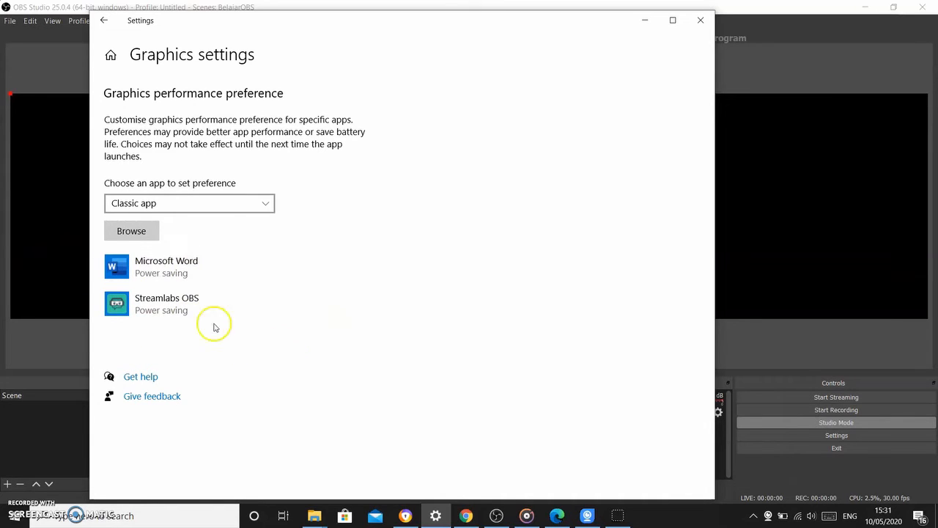
# Choose Classic app for the graphics performance preference and browse to the Program Files folder on Local Disk (C:)
pyautogui.click(198, 203)
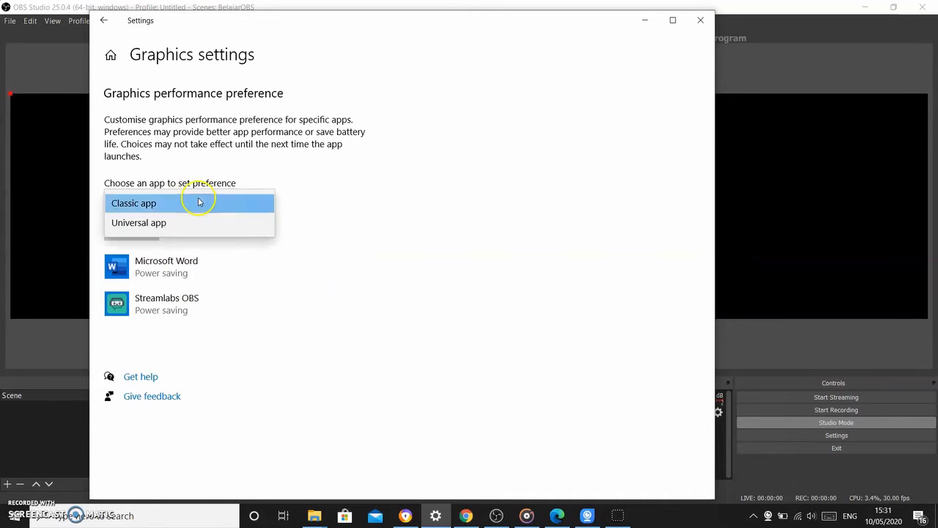
pyautogui.click(198, 202)
pyautogui.click(133, 233)
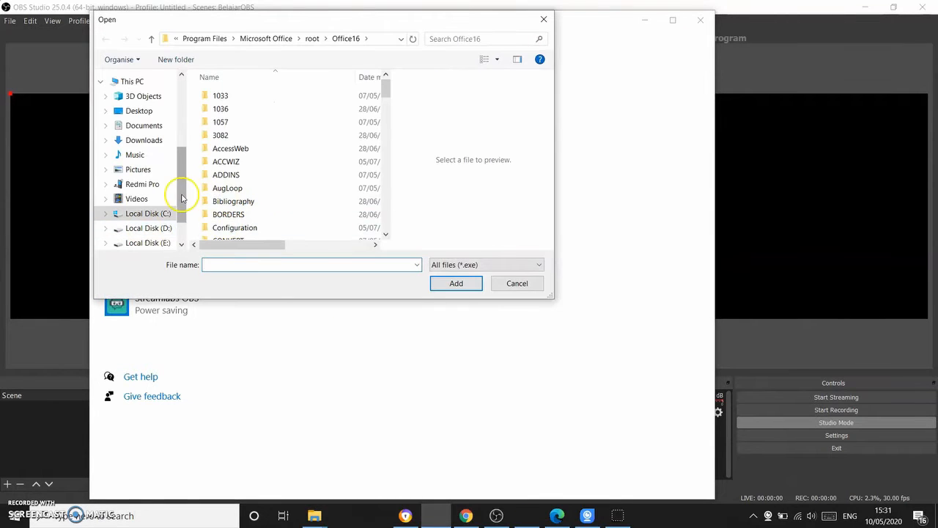
pyautogui.click(161, 214)
pyautogui.click(253, 163)
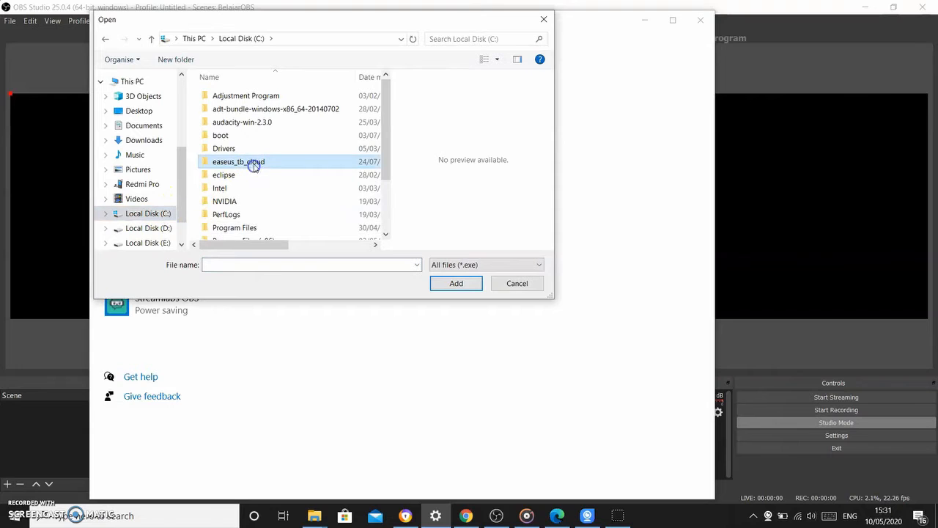
pyautogui.doubleClick(252, 227)
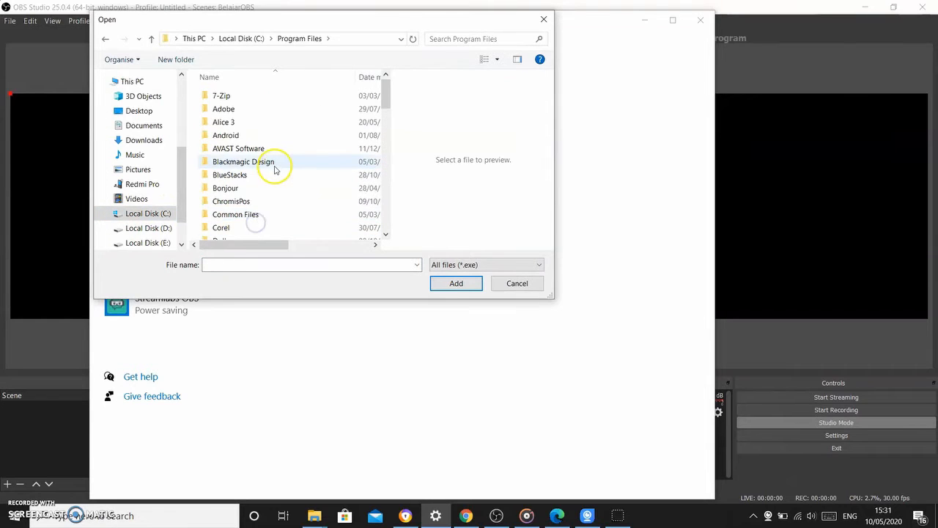
# Add obs64.exe from the obs-studio\bin\64bit folder to the graphics preference app list
pyautogui.scroll(-1, 273, 168)
pyautogui.scroll(-6, 276, 170)
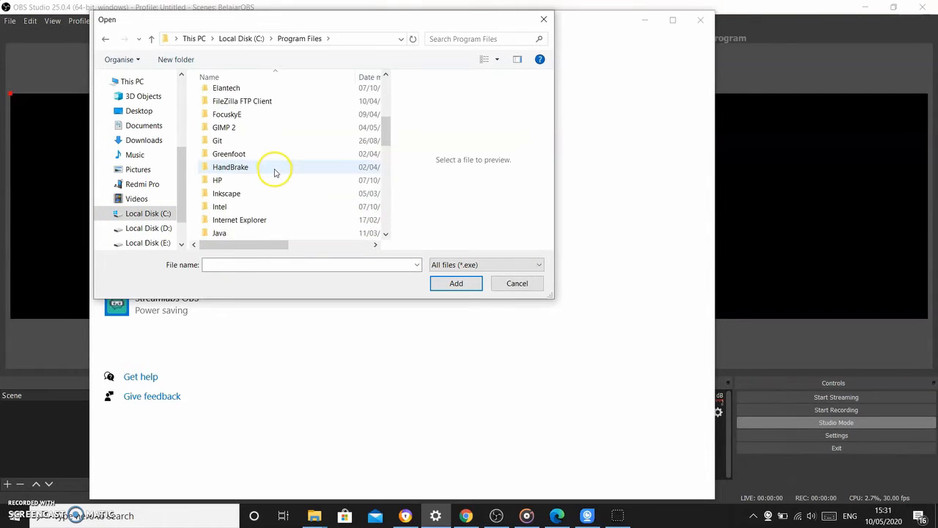
pyautogui.scroll(-10, 276, 173)
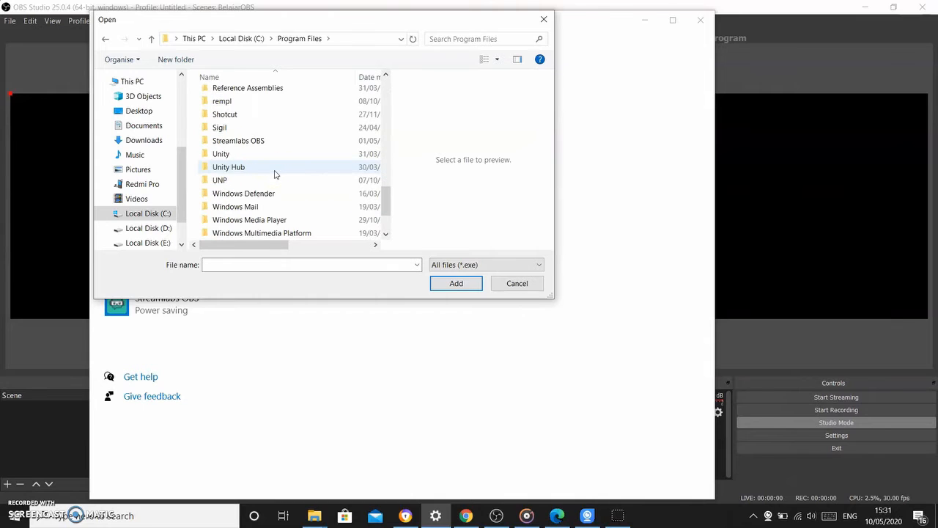
pyautogui.scroll(1, 272, 174)
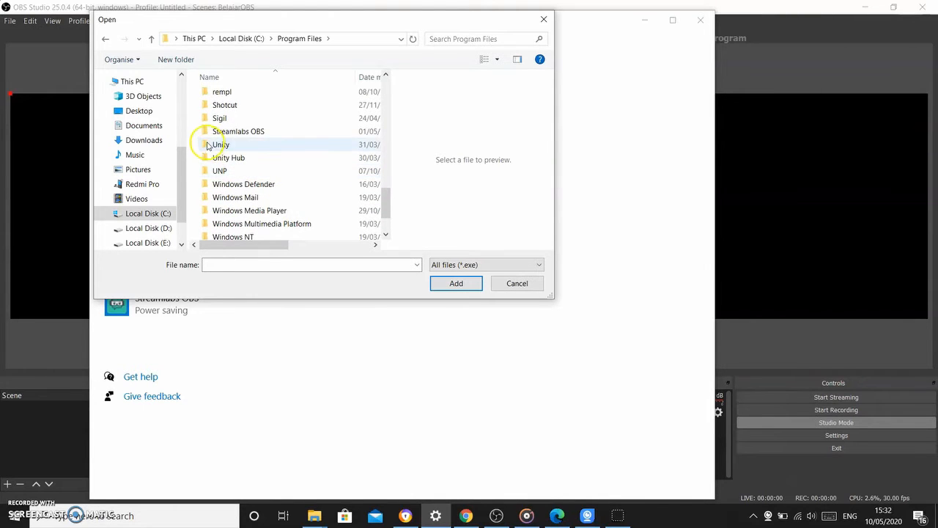
pyautogui.scroll(-1, 270, 173)
pyautogui.scroll(-1, 272, 173)
pyautogui.scroll(3, 272, 174)
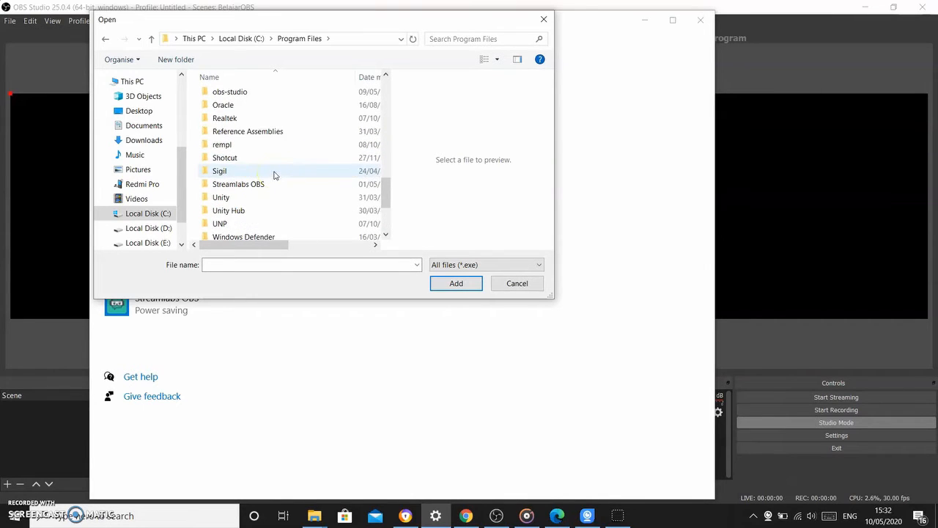
pyautogui.doubleClick(235, 94)
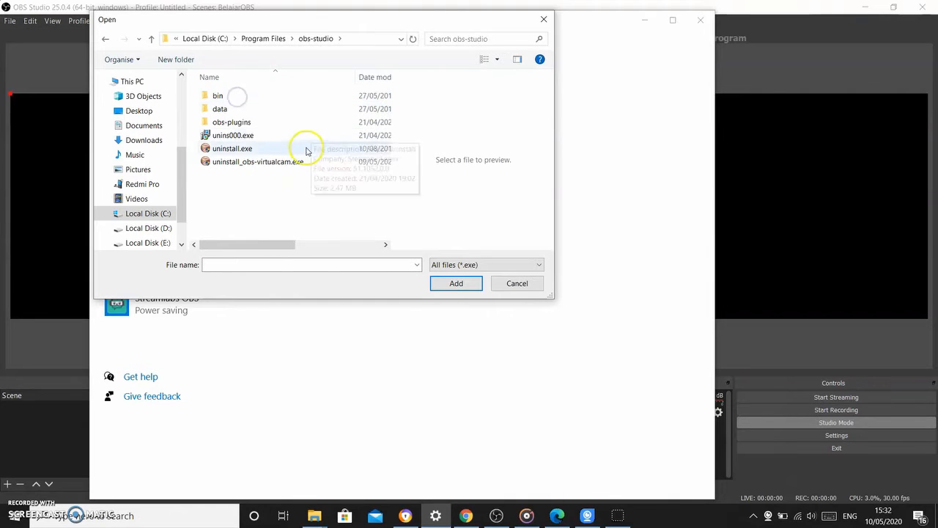
pyautogui.doubleClick(262, 98)
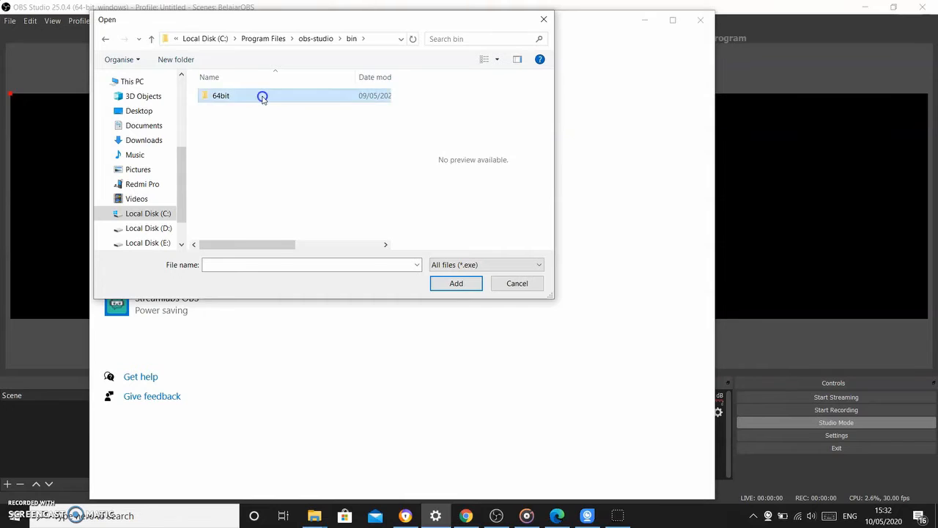
pyautogui.doubleClick(263, 98)
pyautogui.click(239, 149)
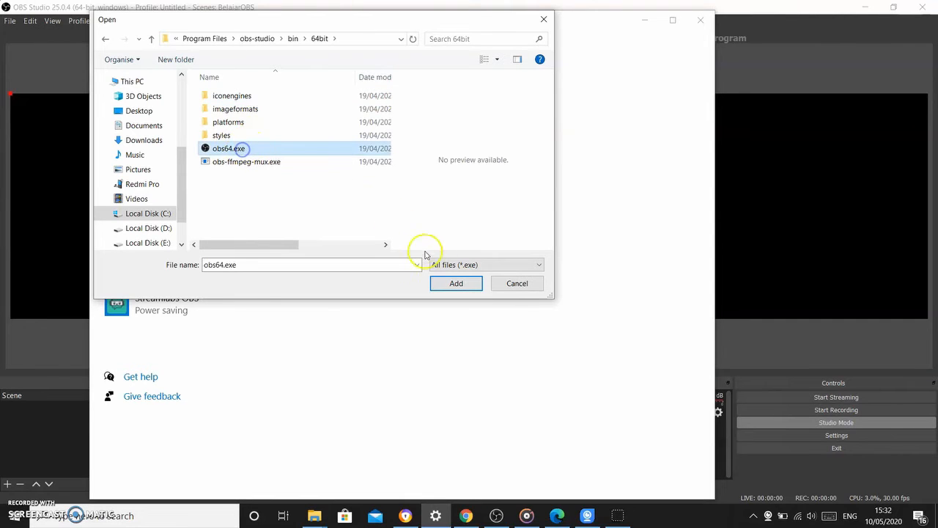
pyautogui.click(456, 284)
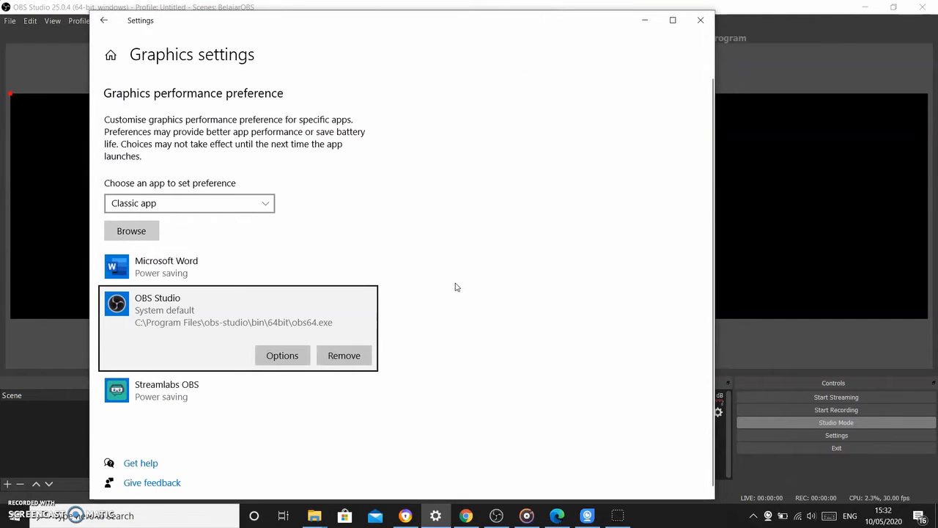
# Set the graphics preference of OBS Studio to Power saving, save it and close Windows Settings
pyautogui.click(281, 357)
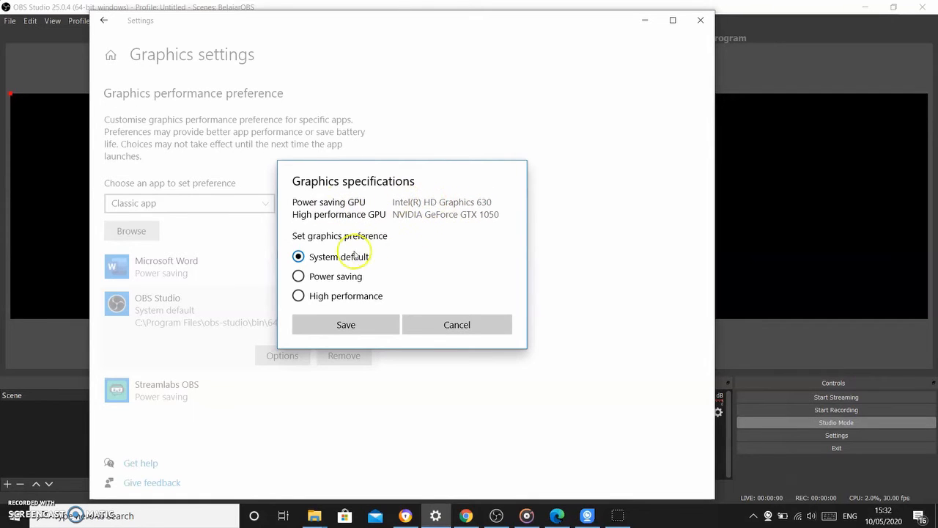
pyautogui.click(302, 275)
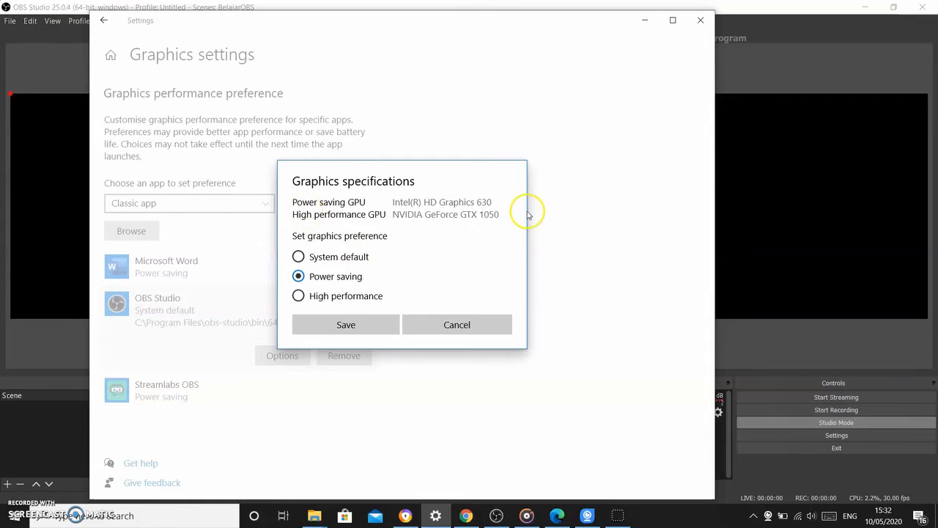
pyautogui.click(349, 324)
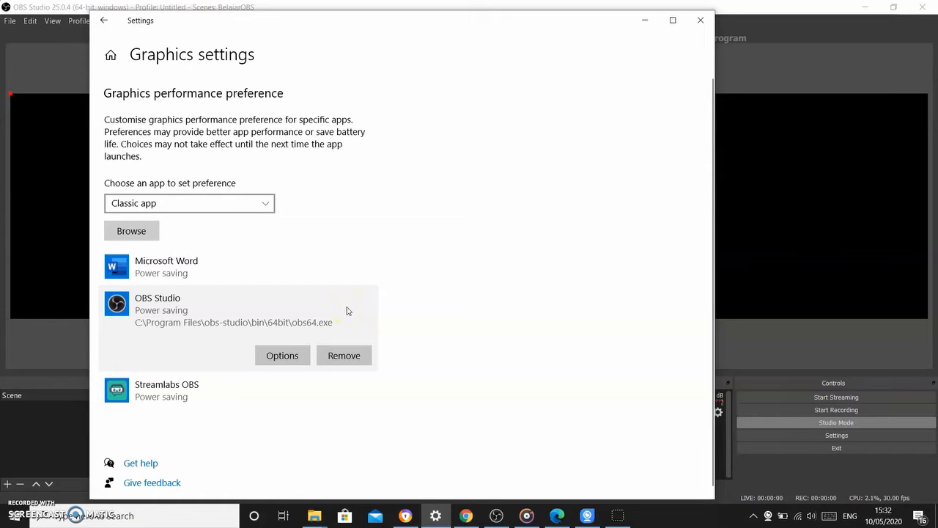
pyautogui.click(691, 26)
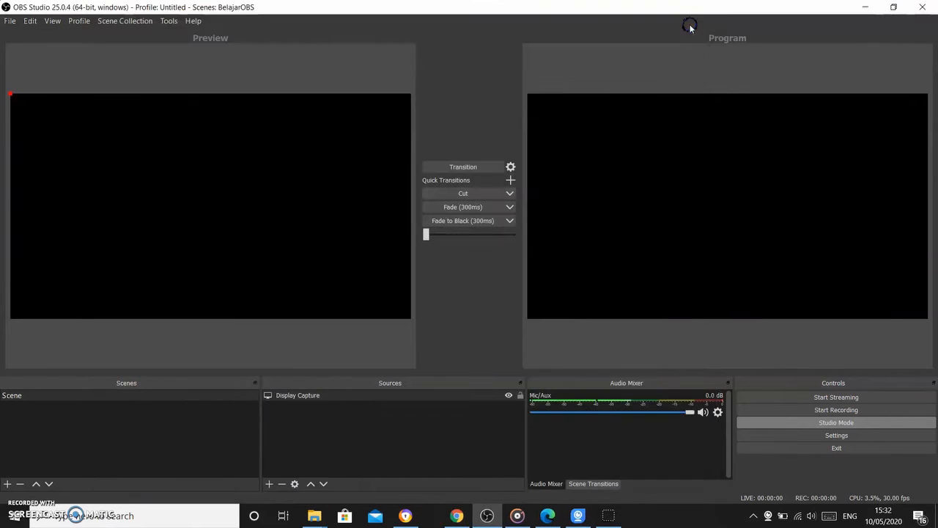
# Hide the Display Capture source, close OBS Studio and relaunch OBS Studio (64bit) through Windows search
pyautogui.click(508, 396)
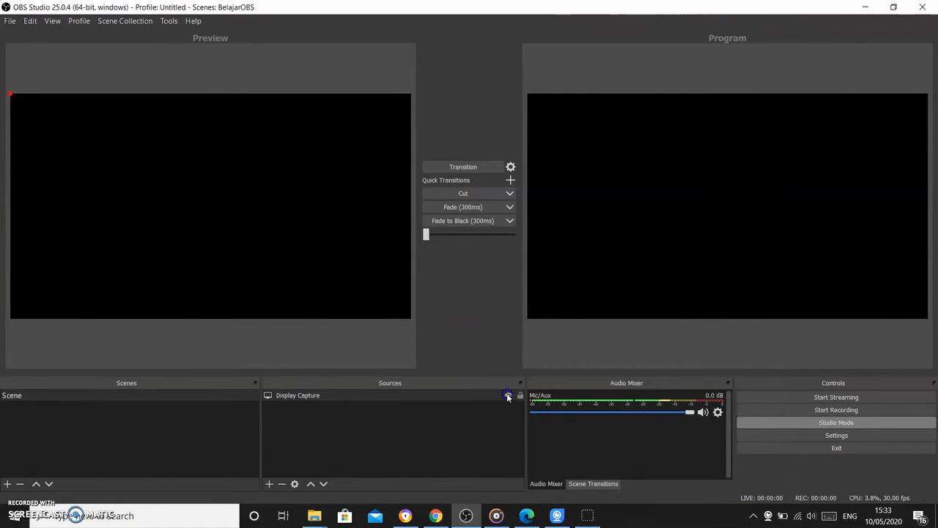
pyautogui.click(922, 7)
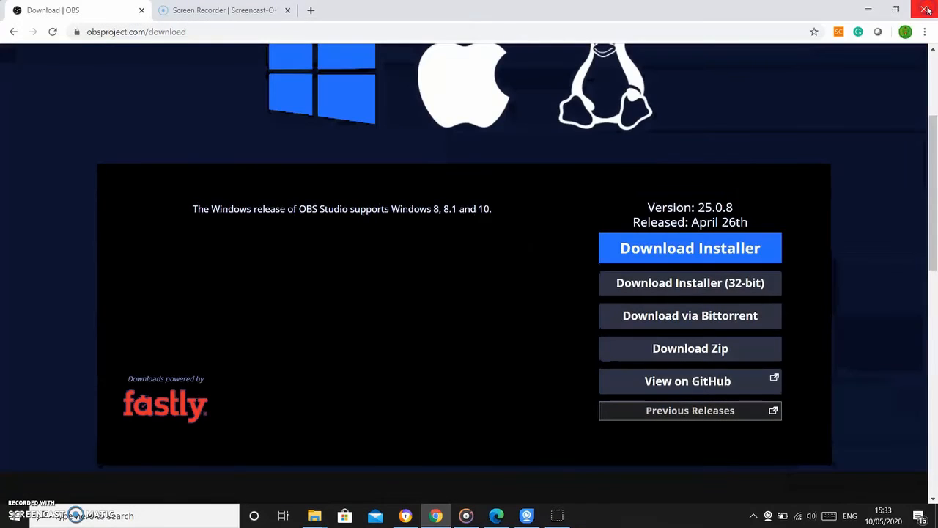
pyautogui.click(166, 511)
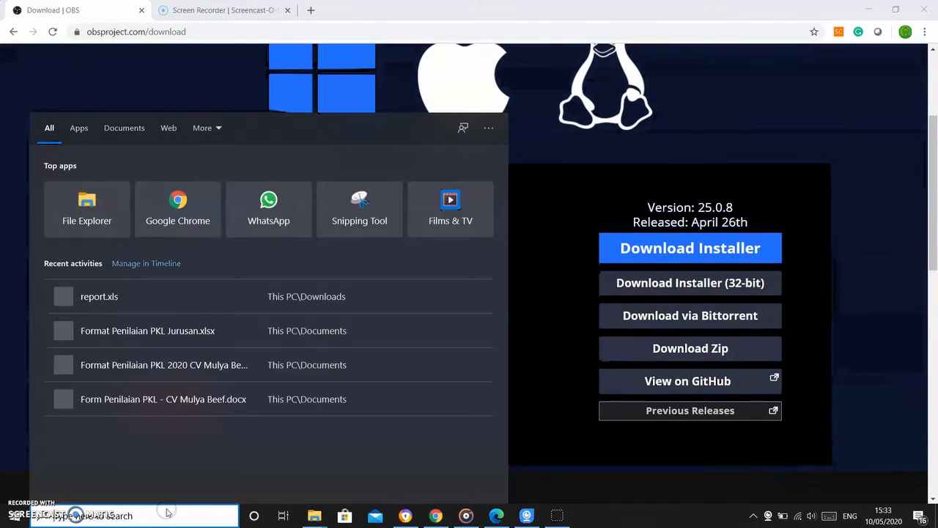
pyautogui.write('ob')
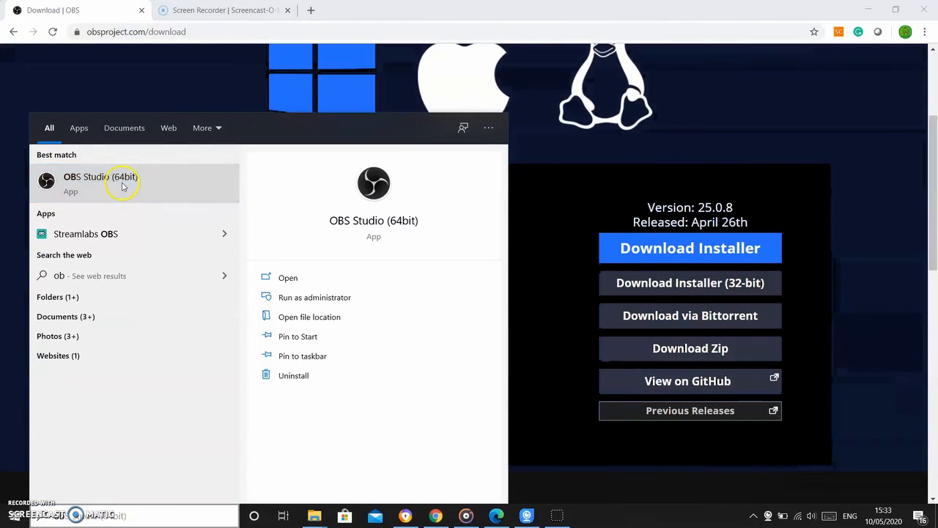
pyautogui.click(121, 184)
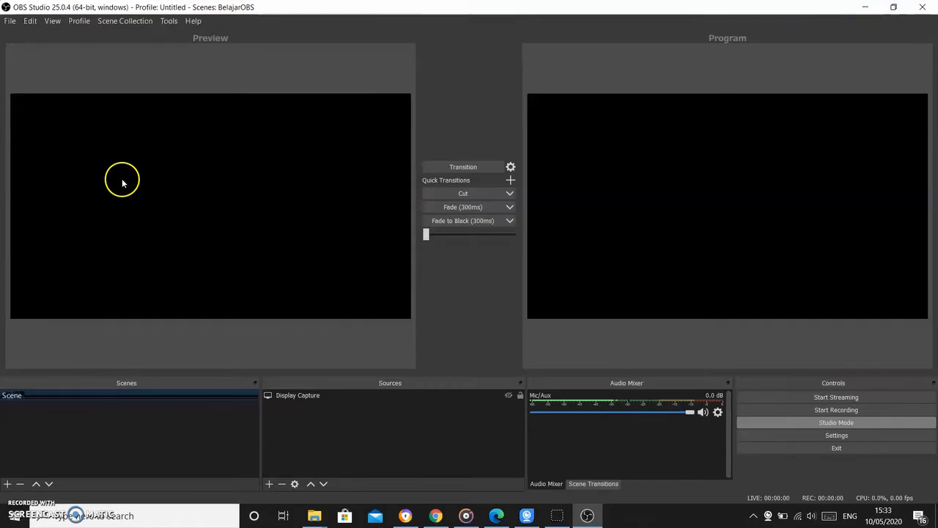
# Make the Display Capture source visible in the preview and transition the scene to the program output
pyautogui.click(509, 395)
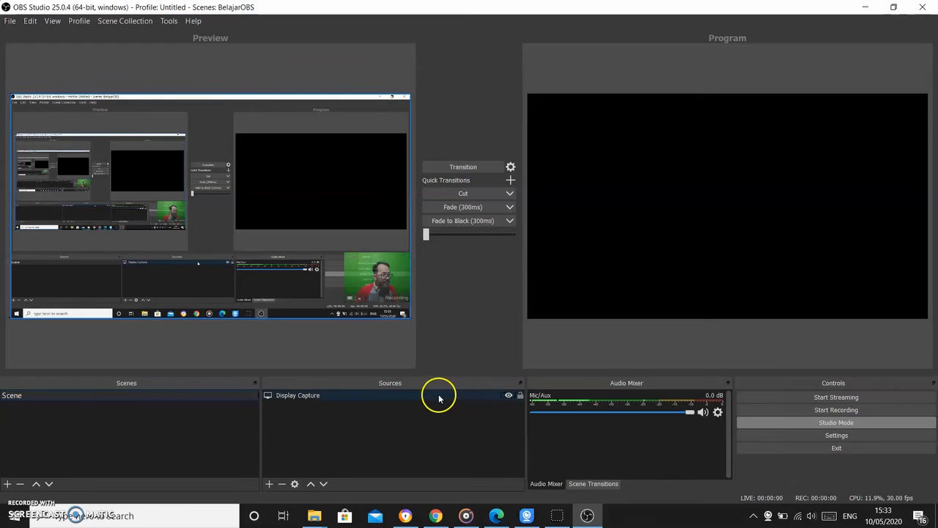
pyautogui.click(482, 169)
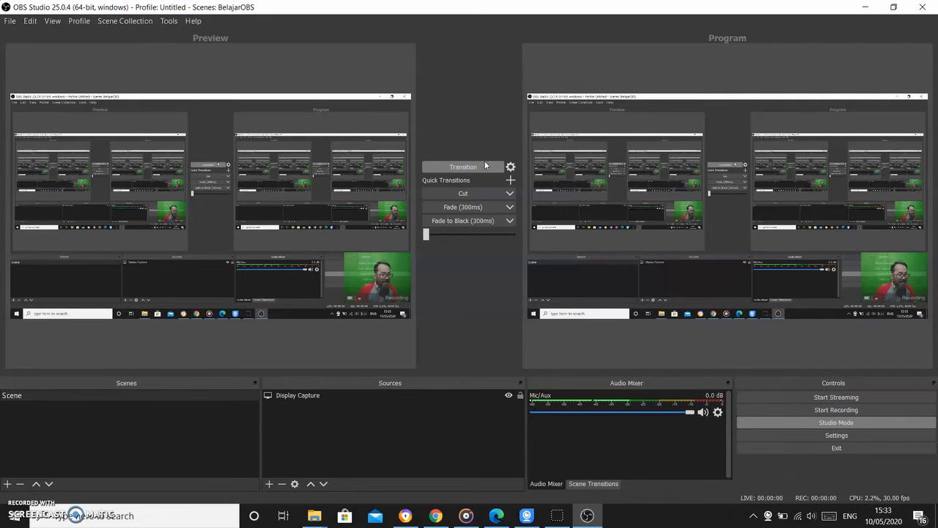
pyautogui.click(483, 166)
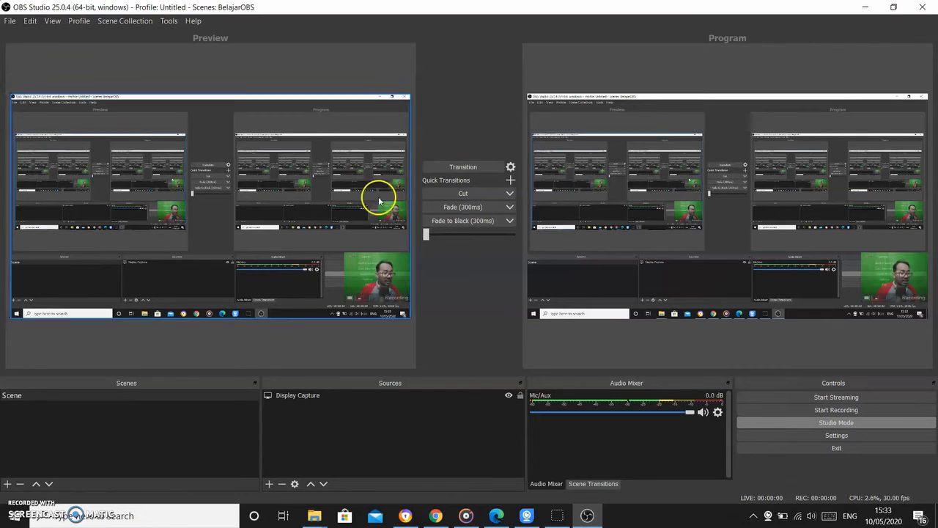
# Hide the Display Capture source in the preview scene
pyautogui.click(508, 395)
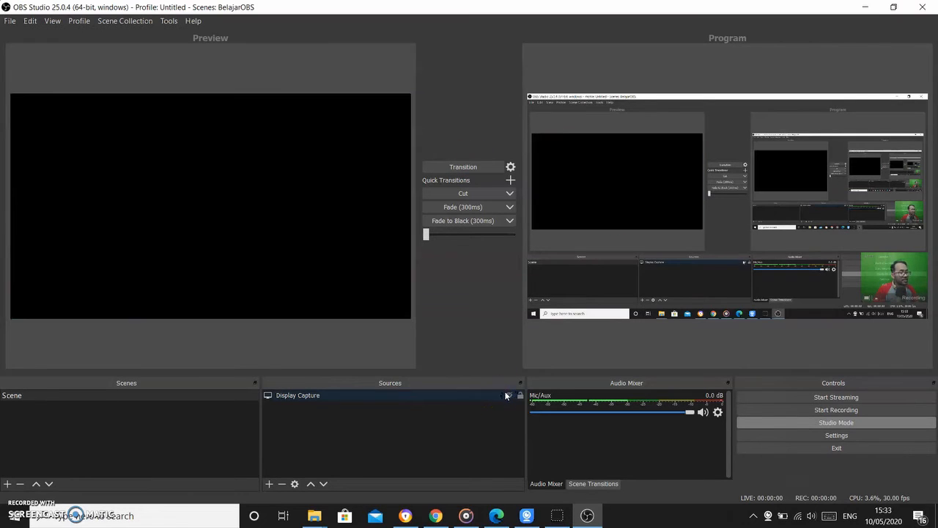
# Transition the scene with Display Capture hidden to the program output and add a Window Capture source named chrome
pyautogui.click(469, 168)
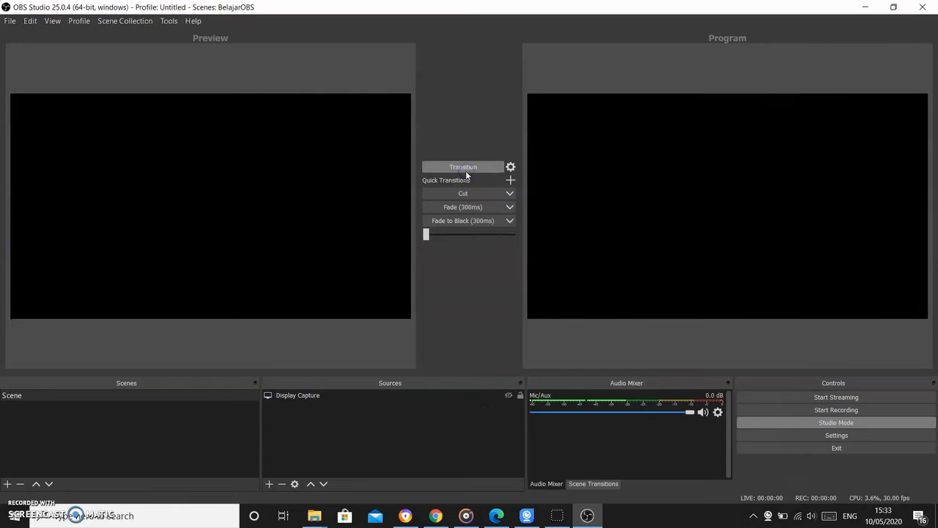
pyautogui.click(269, 484)
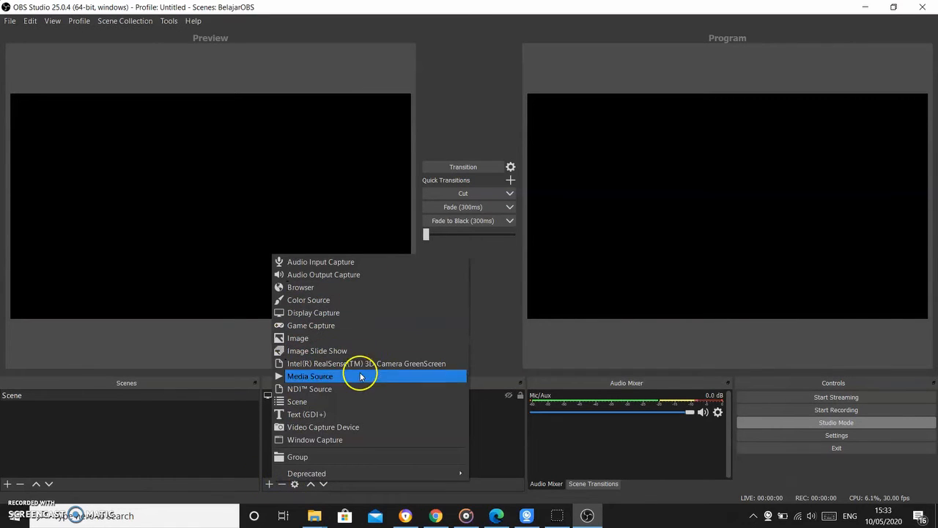
pyautogui.click(353, 441)
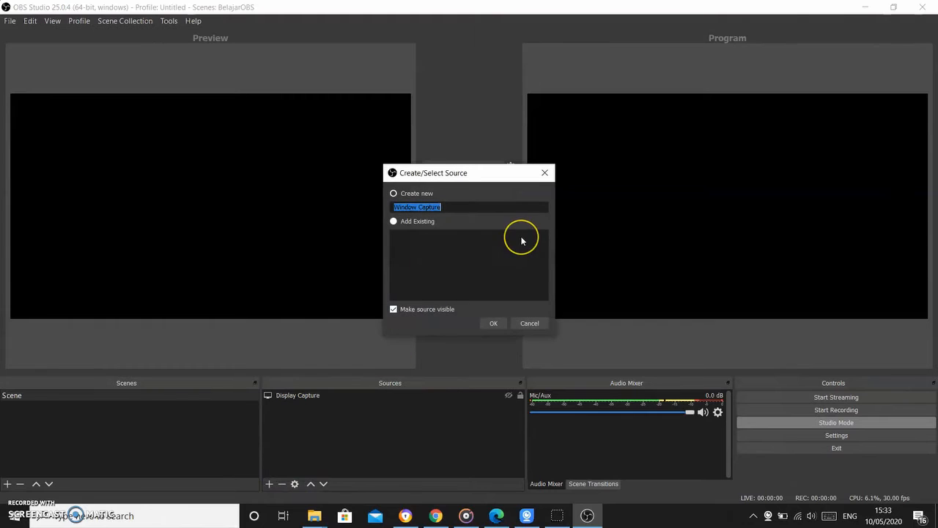
pyautogui.write('chro')
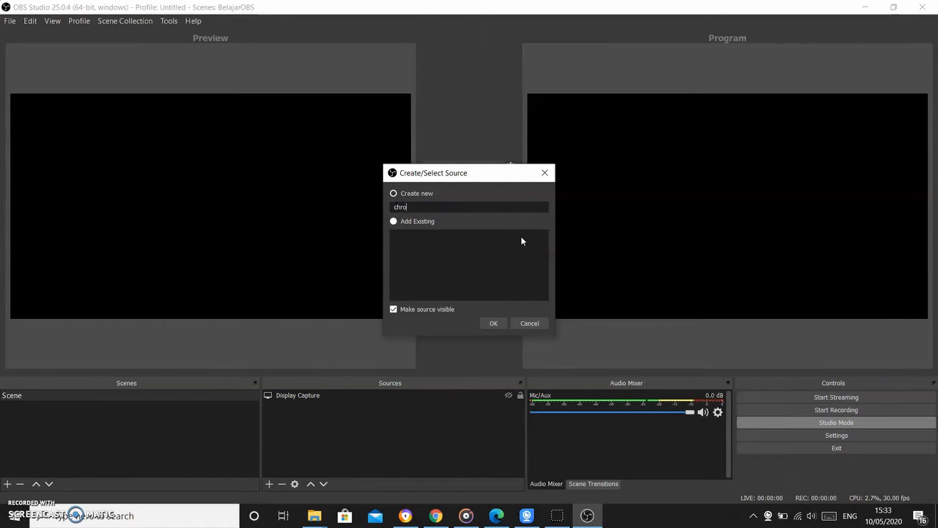
pyautogui.write('me')
pyautogui.click(497, 323)
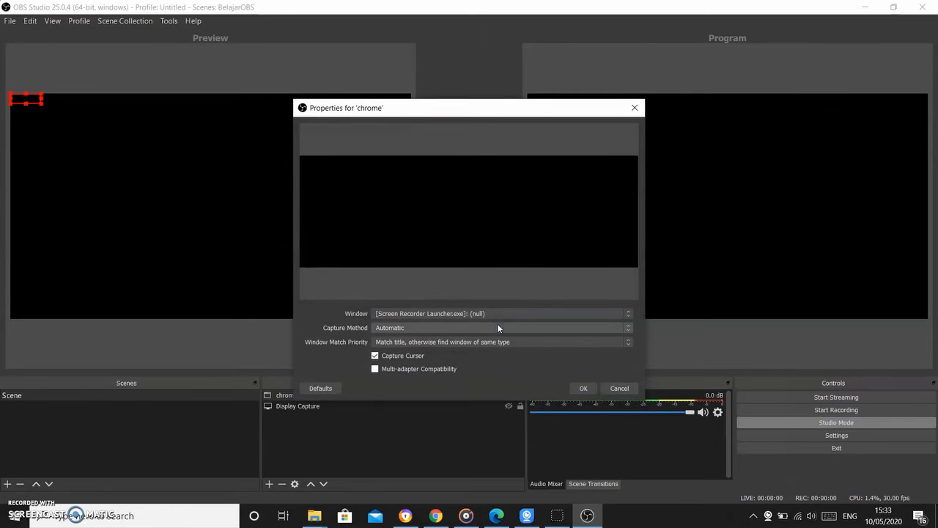
# Set the chrome source to capture the window [chrome.exe]: Download | OBS - Google Chrome
pyautogui.click(530, 316)
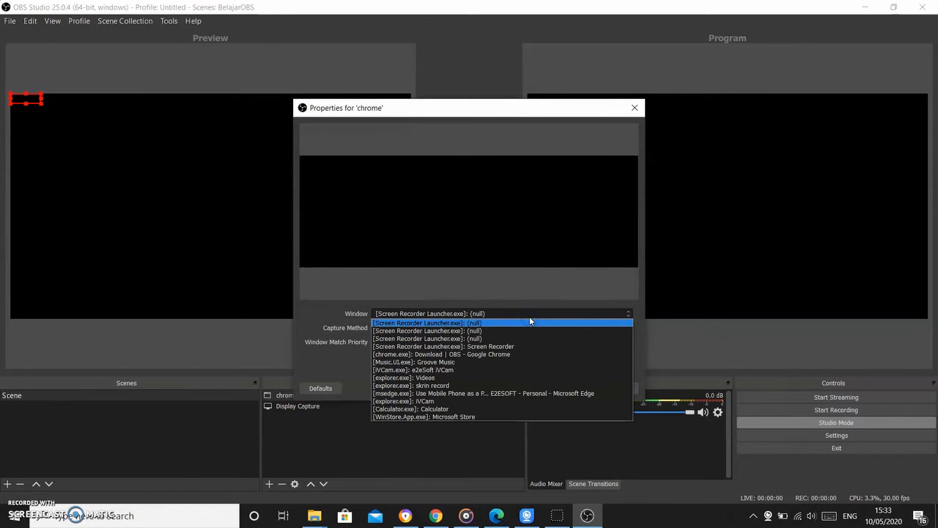
pyautogui.click(508, 354)
pyautogui.click(579, 387)
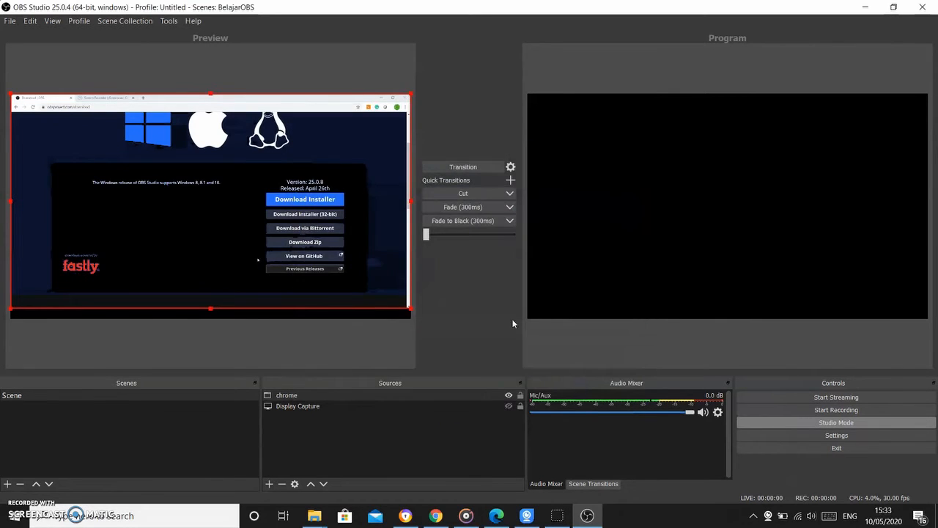
# Move the chrome source down to the lower edge of the preview canvas and transition the scene to the program output
pyautogui.moveTo(264, 182); pyautogui.dragTo(269, 193)
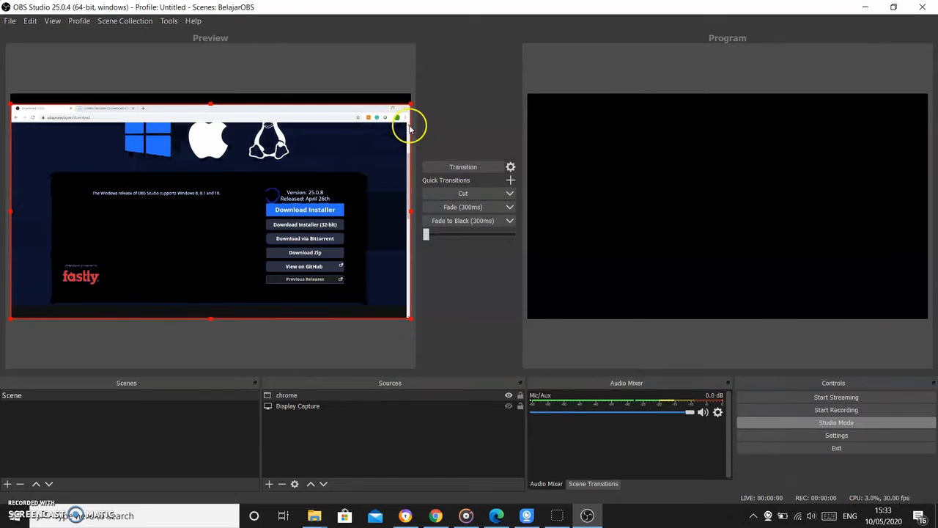
pyautogui.click(452, 167)
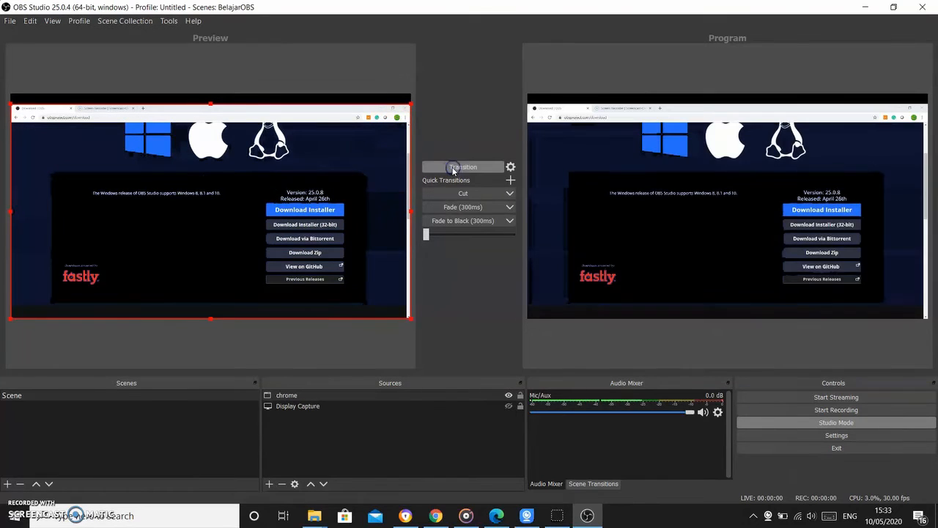
# Switch to Google Chrome, open its settings and search them for "accel"
pyautogui.click(437, 515)
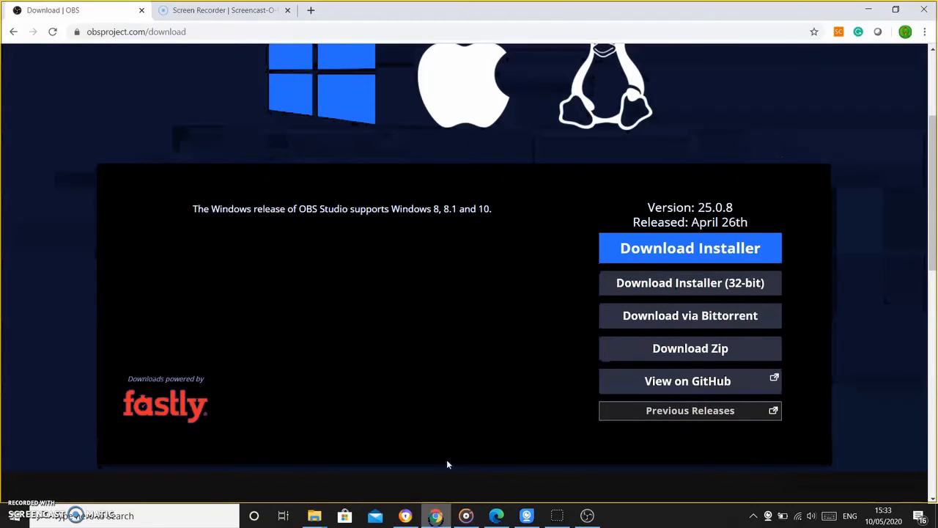
pyautogui.click(925, 32)
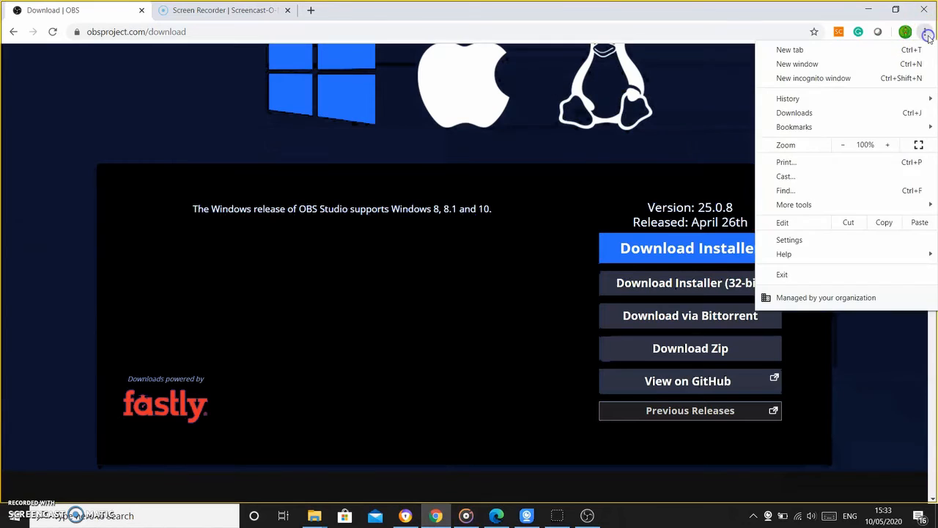
pyautogui.click(786, 241)
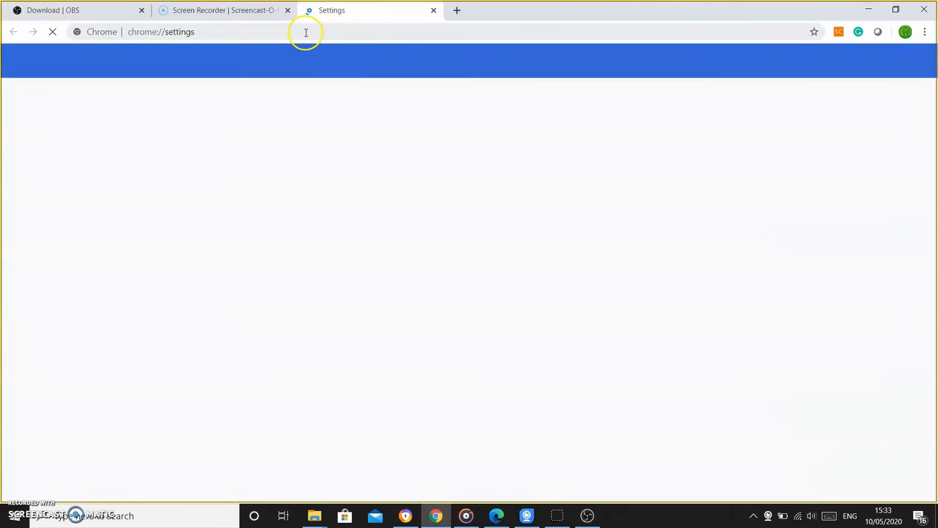
pyautogui.click(306, 32)
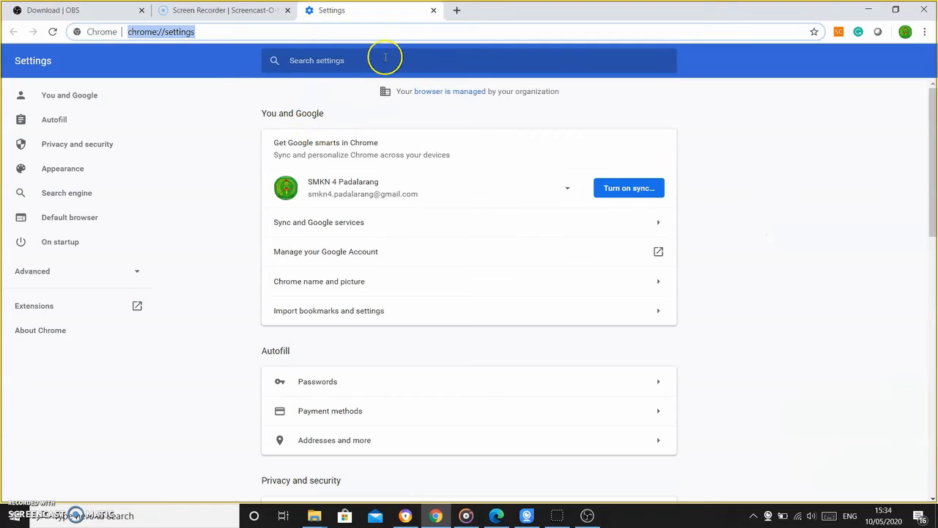
pyautogui.click(385, 58)
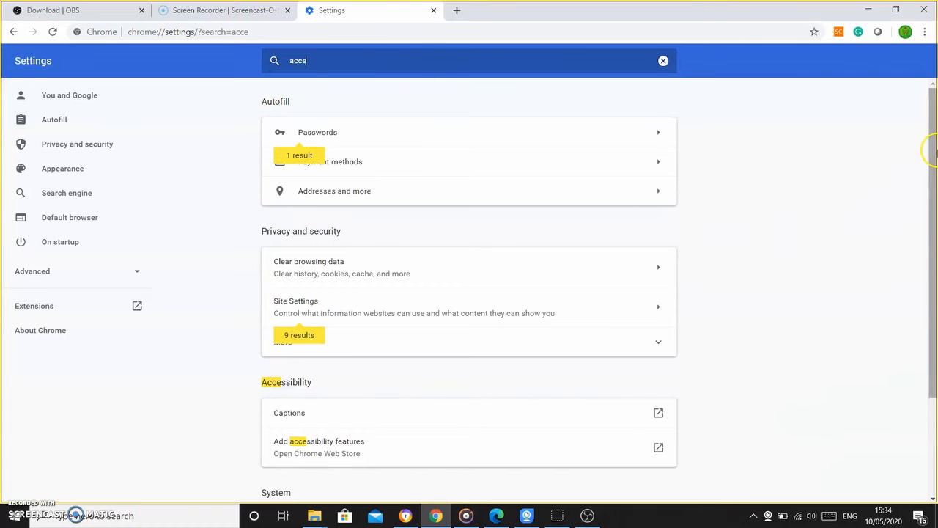
pyautogui.scroll(-1, 514, 307)
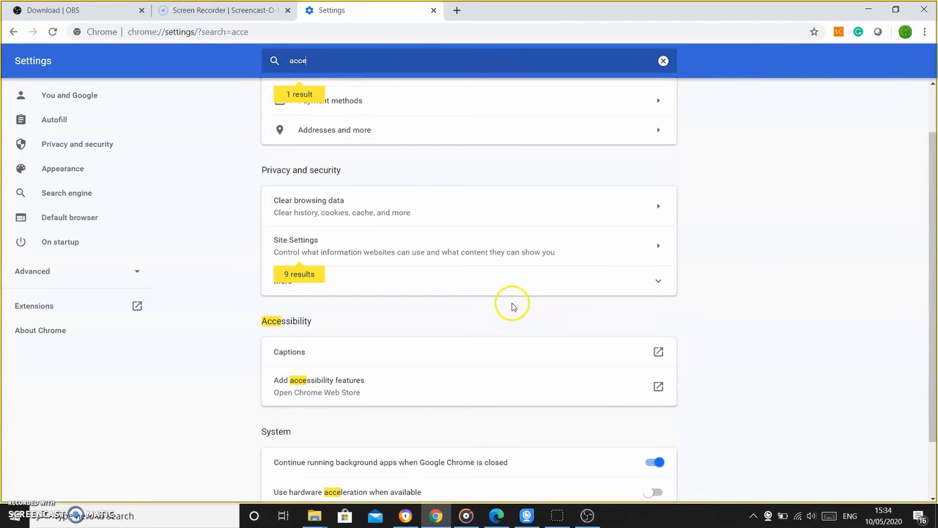
pyautogui.scroll(1, 513, 307)
pyautogui.write('l')
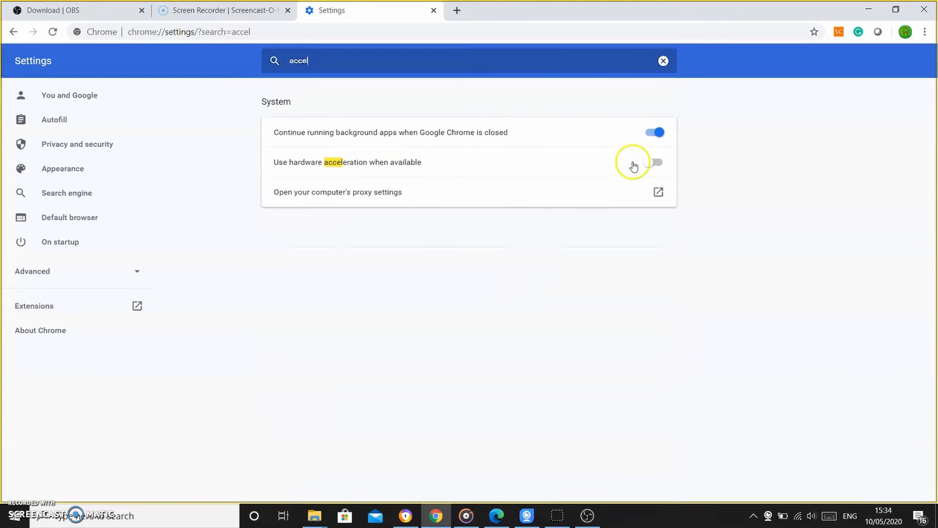
# Turn on "Use hardware acceleration when available" and relaunch Chrome
pyautogui.click(662, 164)
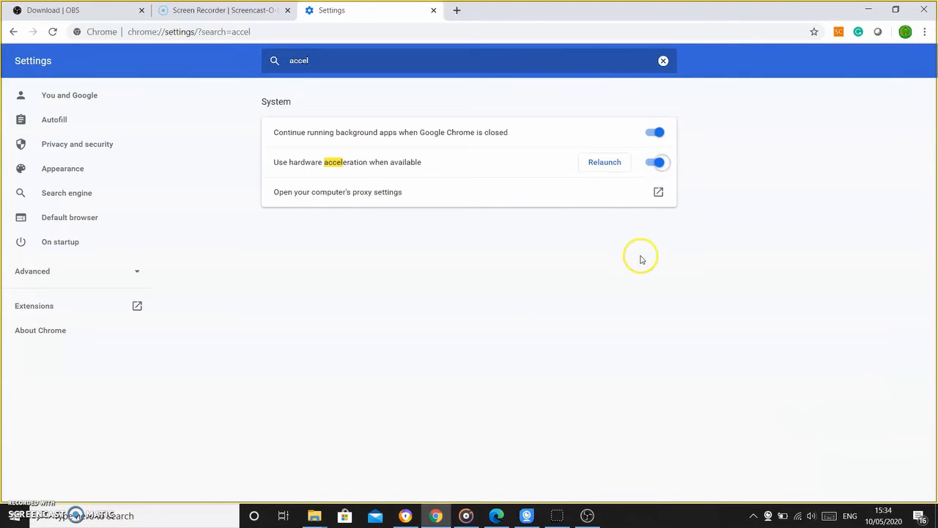
pyautogui.click(605, 162)
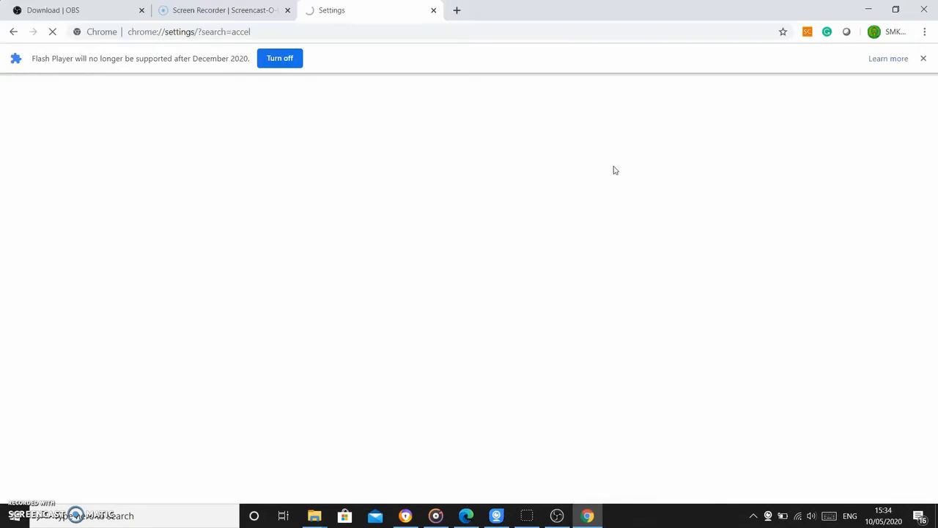
# Compare the OBS download page in Chrome with what the chrome source captures in OBS Studio
pyautogui.click(66, 9)
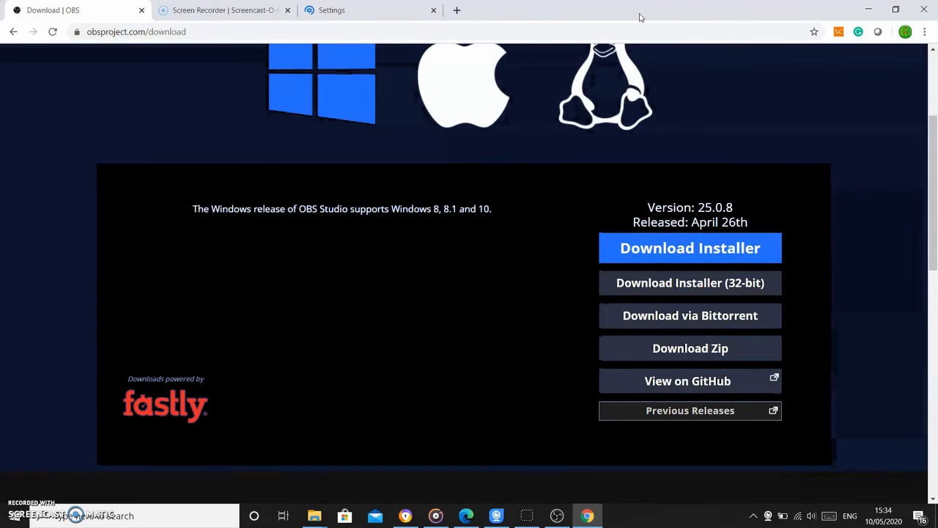
pyautogui.hotkey('alt', 'p')
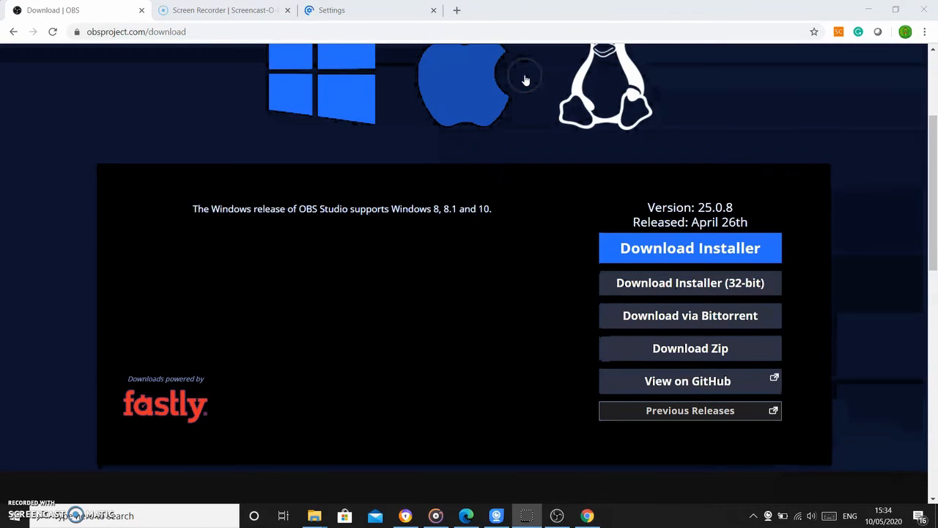
pyautogui.click(557, 516)
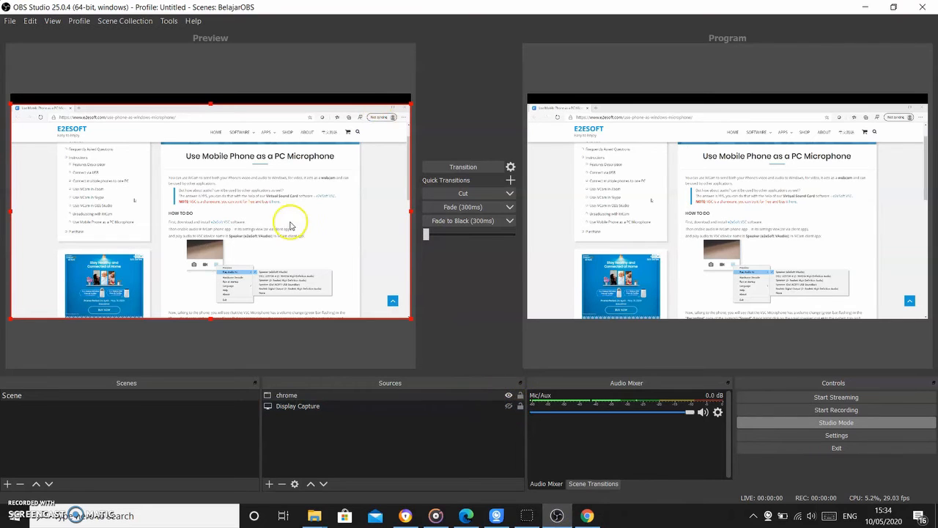
pyautogui.moveTo(291, 223); pyautogui.dragTo(288, 224)
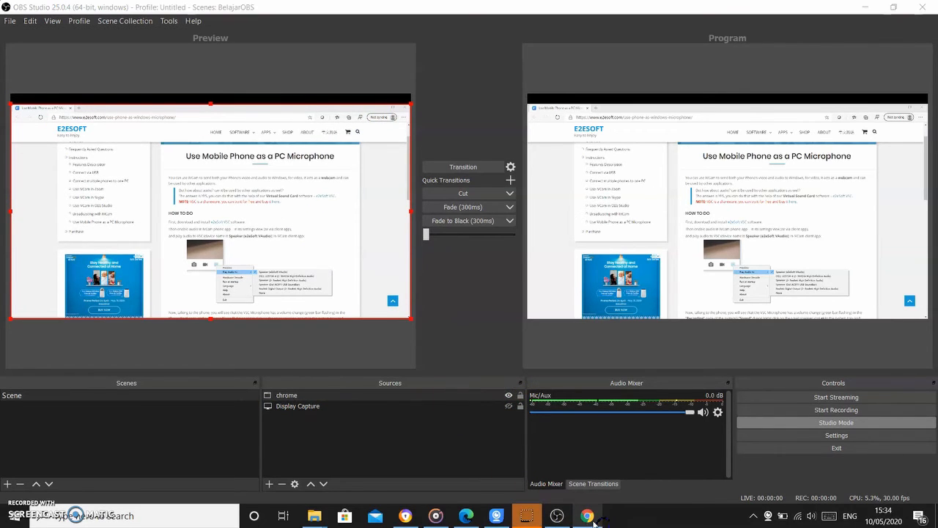
pyautogui.click(587, 517)
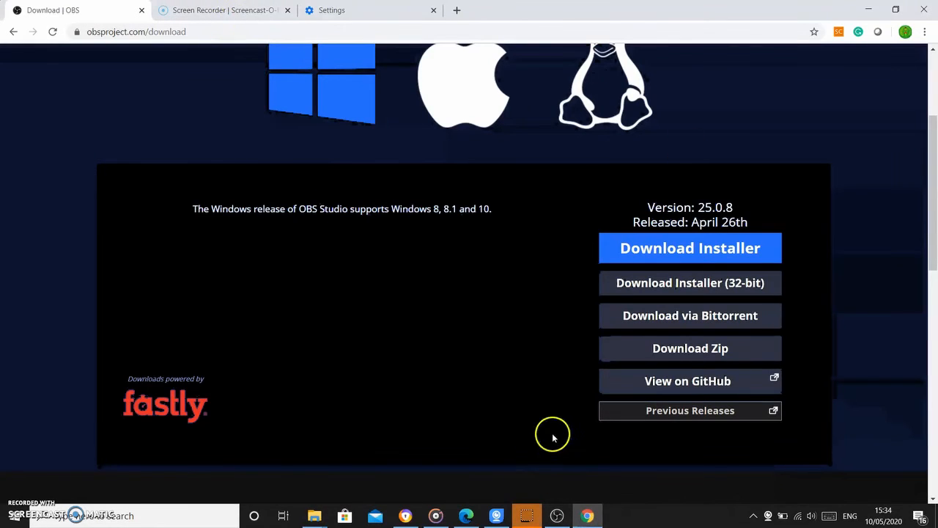
pyautogui.click(584, 517)
# Hide the chrome source in the preview scene and transition the scene to the program output
pyautogui.click(461, 396)
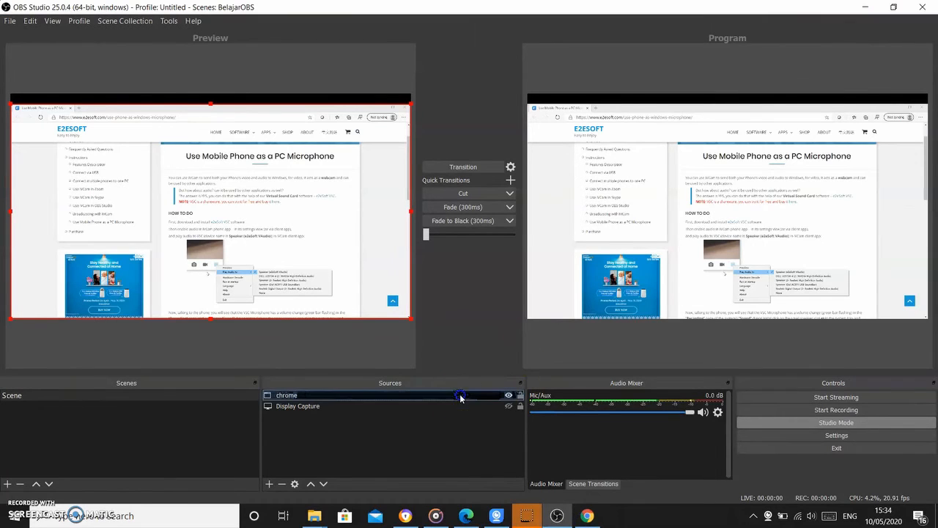
pyautogui.click(508, 395)
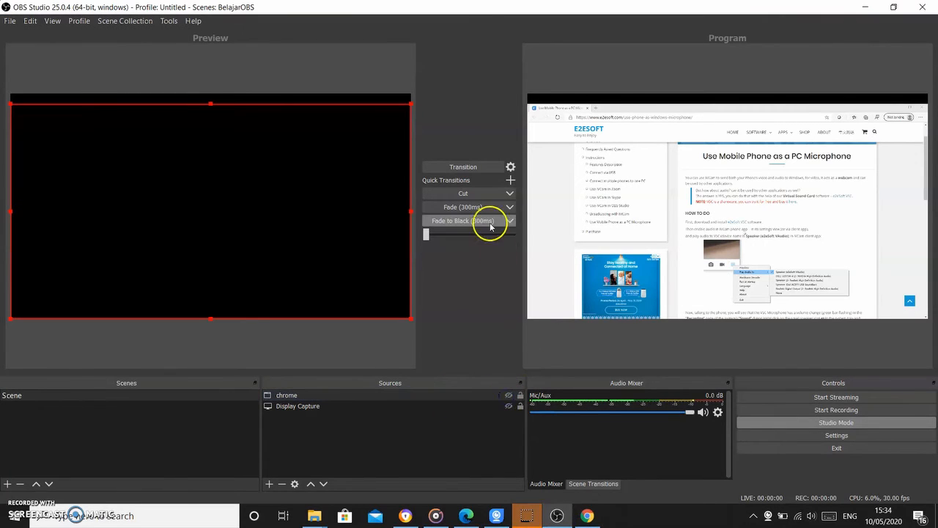
pyautogui.click(462, 168)
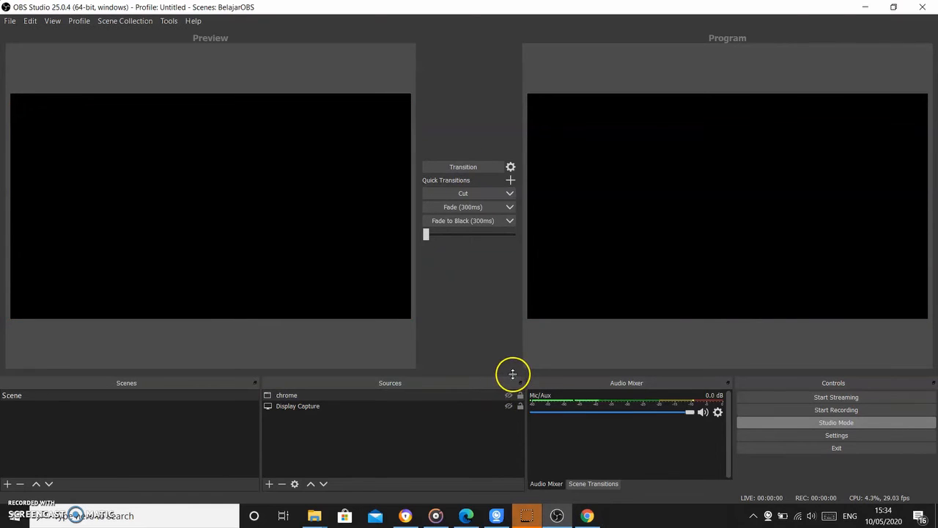
# Make the chrome source visible again and shift it slightly sideways on the preview canvas
pyautogui.click(504, 396)
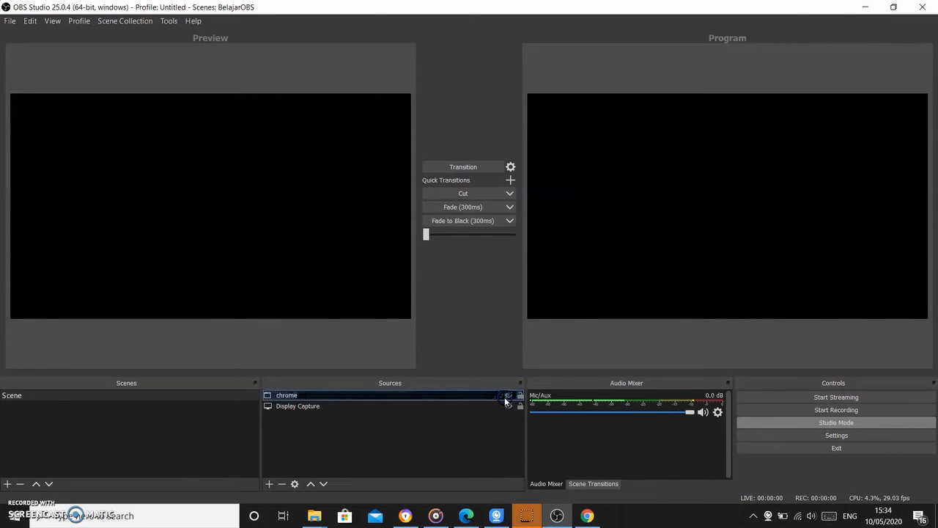
pyautogui.click(509, 397)
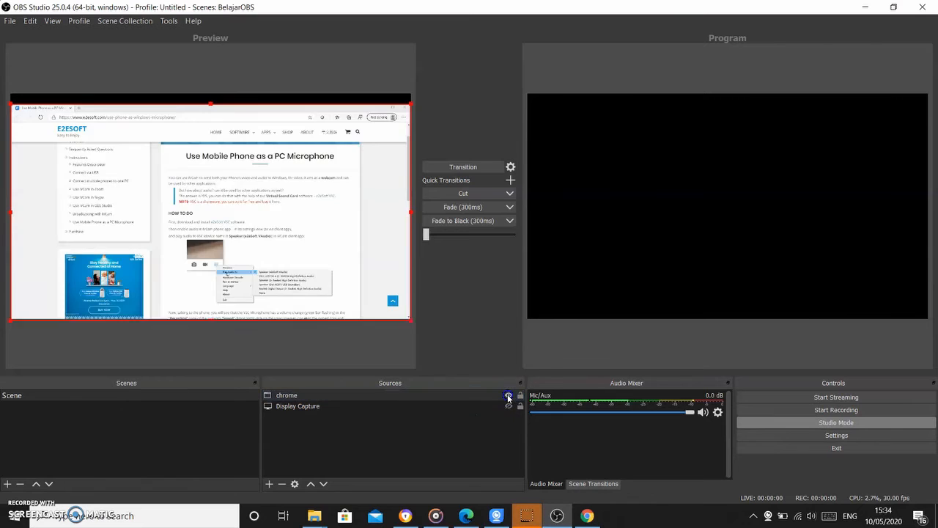
pyautogui.moveTo(202, 183); pyautogui.dragTo(211, 194)
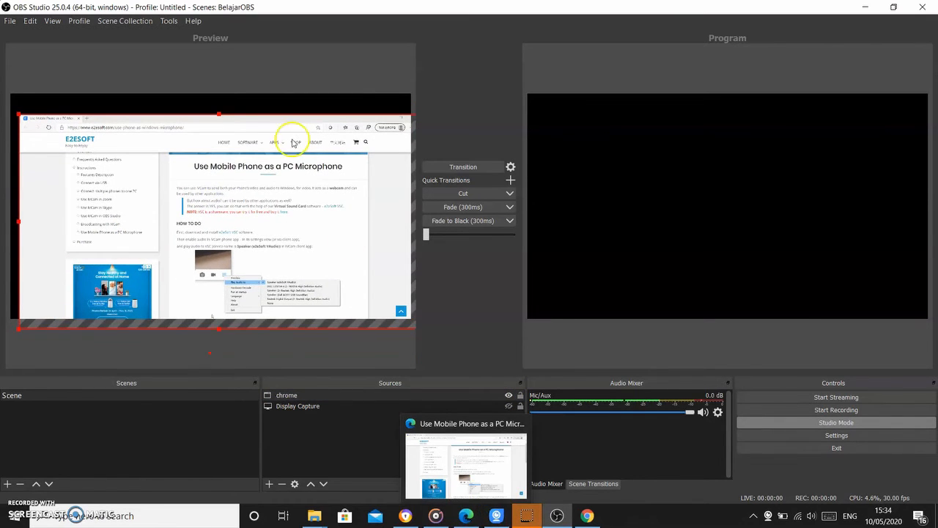
pyautogui.moveTo(301, 230); pyautogui.dragTo(301, 220)
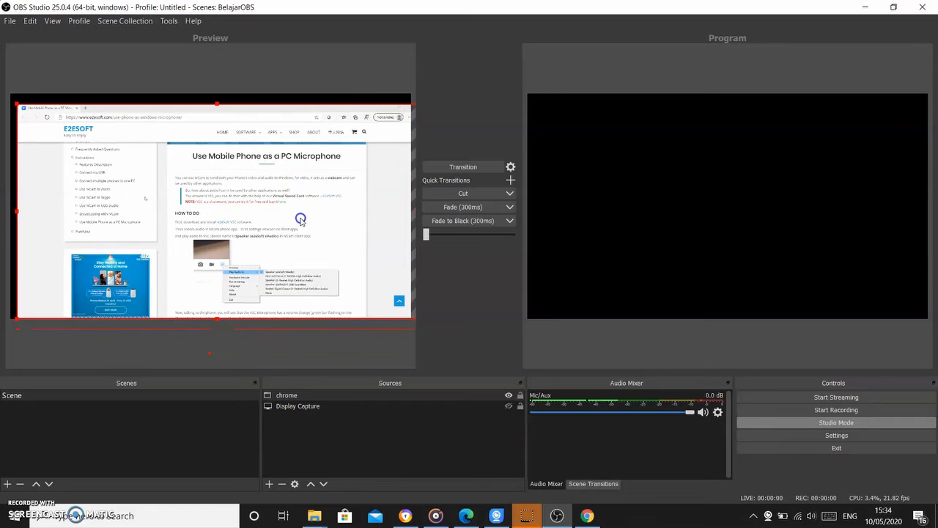
# Check the windows offered for capture in the chrome source's properties, then cancel the dialog
pyautogui.click(385, 397)
pyautogui.doubleClick(384, 397)
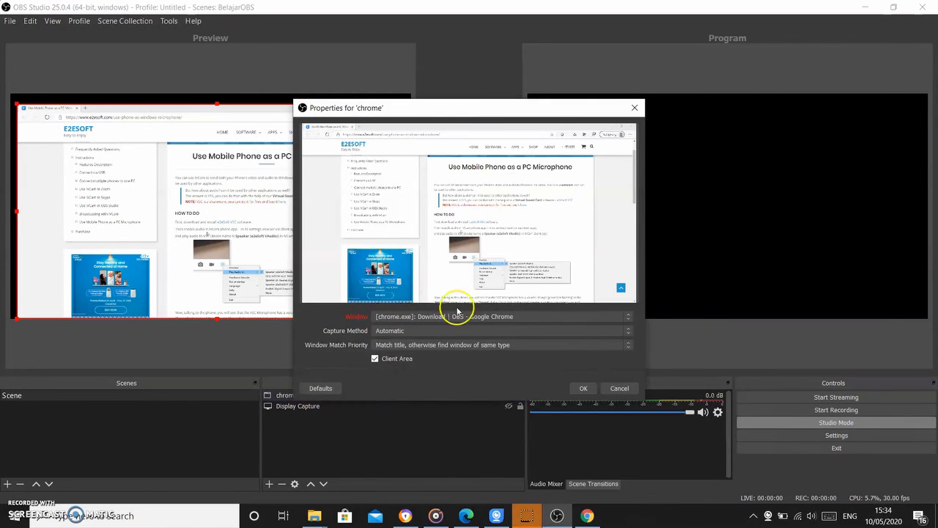
pyautogui.click(503, 320)
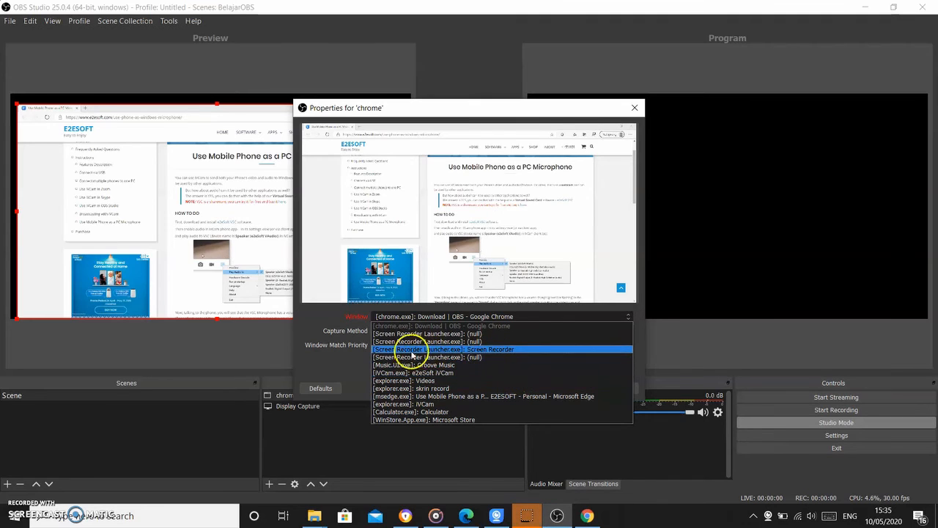
pyautogui.click(340, 360)
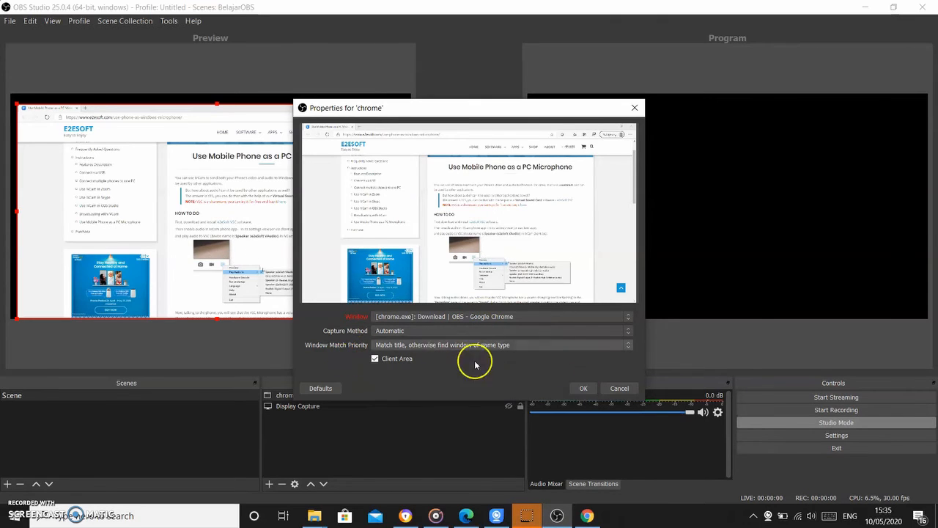
pyautogui.moveTo(207, 191); pyautogui.dragTo(200, 200)
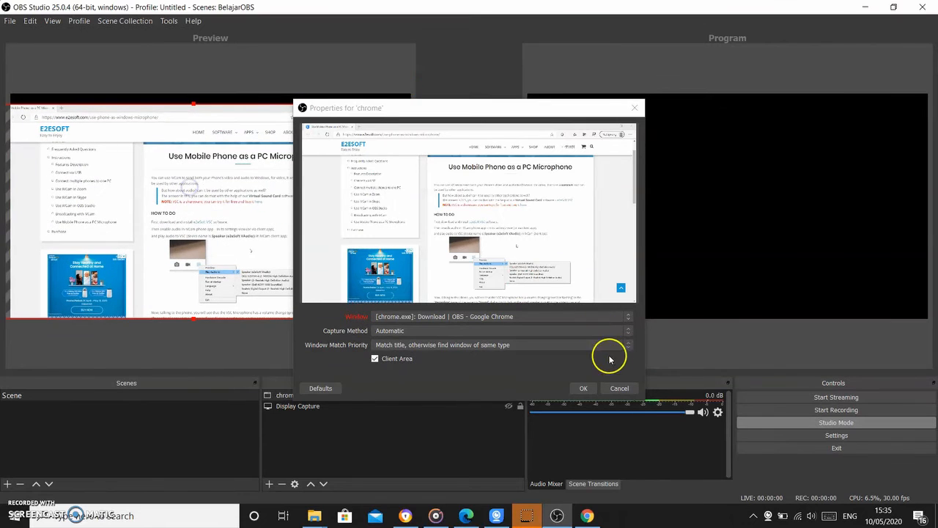
pyautogui.click(620, 388)
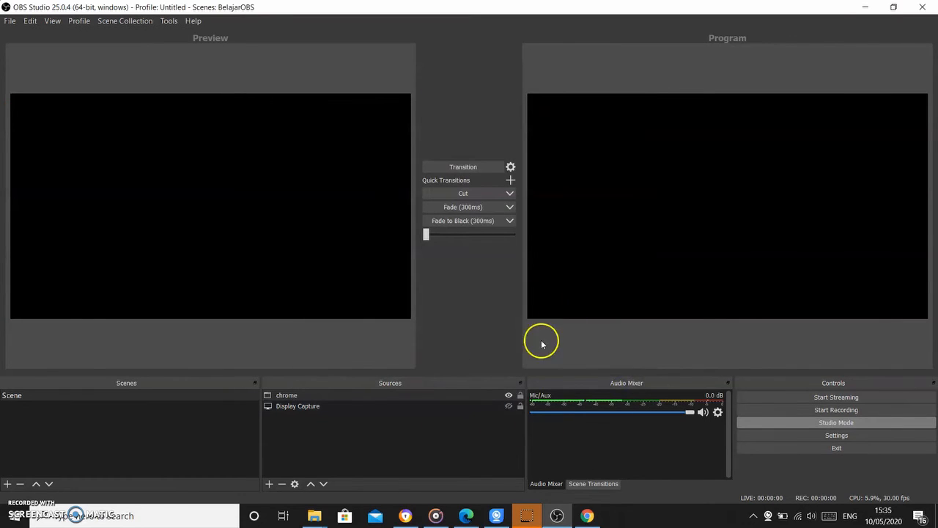
# Bring up the Edge window with the E2ESOFT microphone page and close it
pyautogui.click(468, 518)
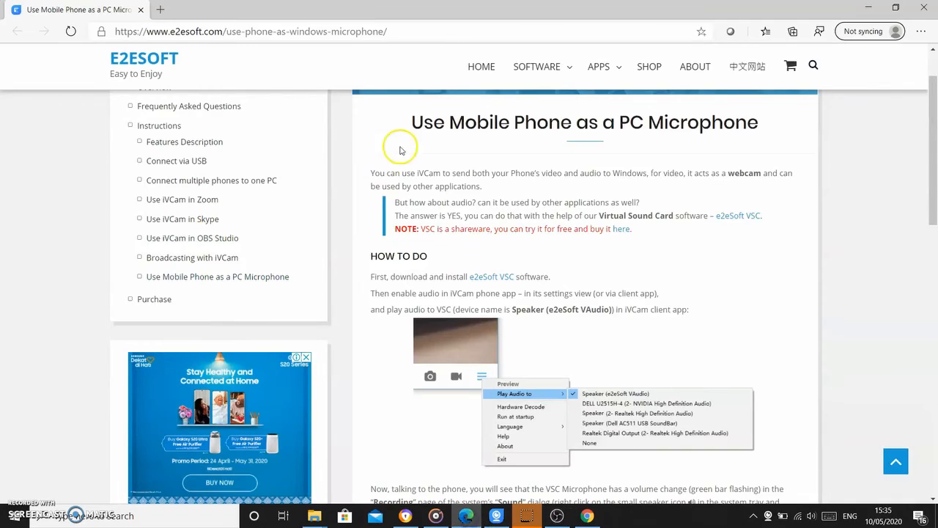
pyautogui.click(922, 7)
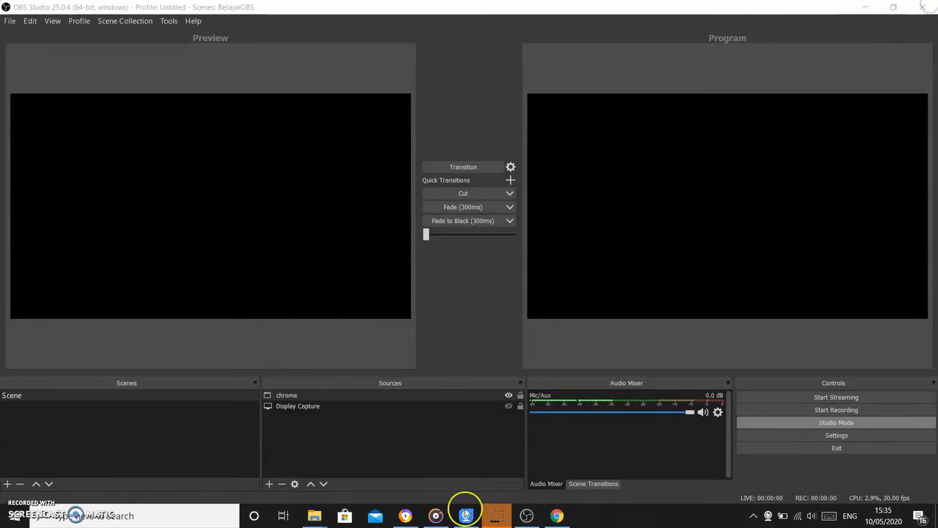
# Recheck the Window setting in the chrome source's properties and cancel the dialog without changes
pyautogui.click(472, 399)
pyautogui.doubleClick(472, 398)
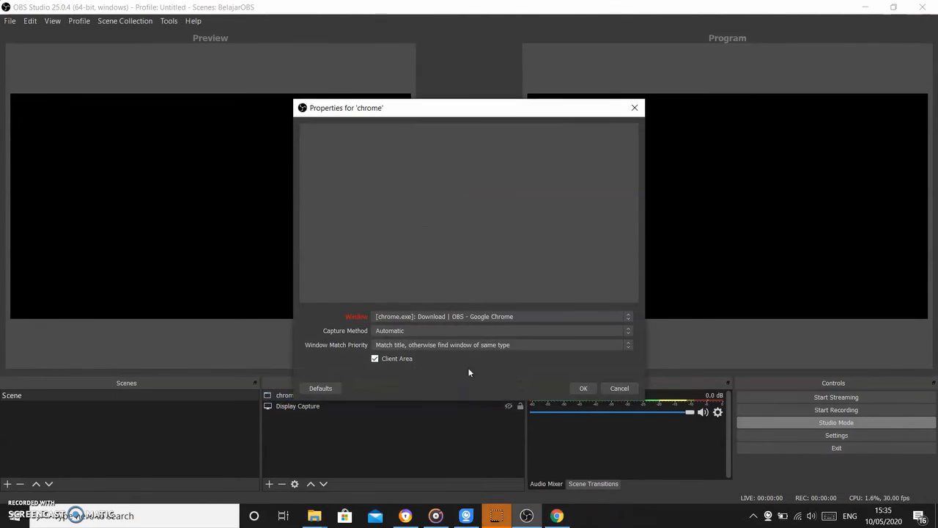
pyautogui.click(466, 316)
pyautogui.click(473, 320)
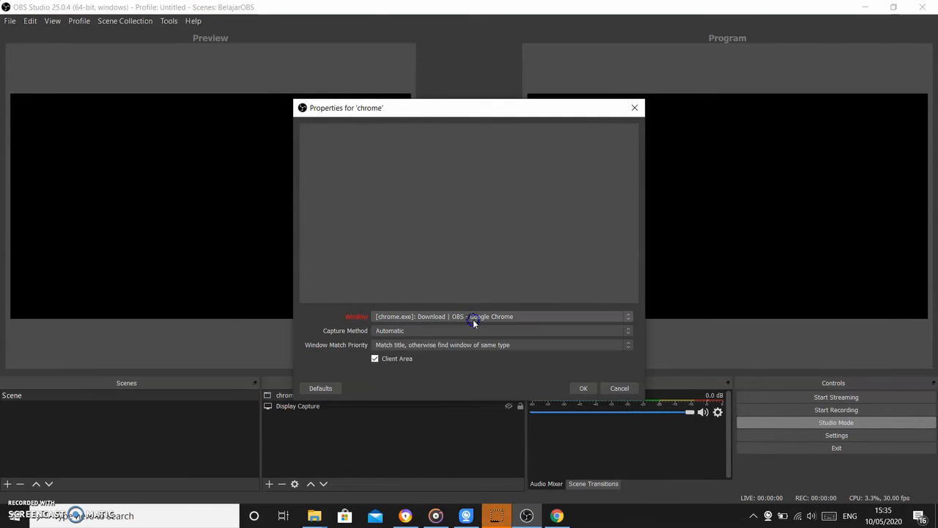
pyautogui.click(592, 390)
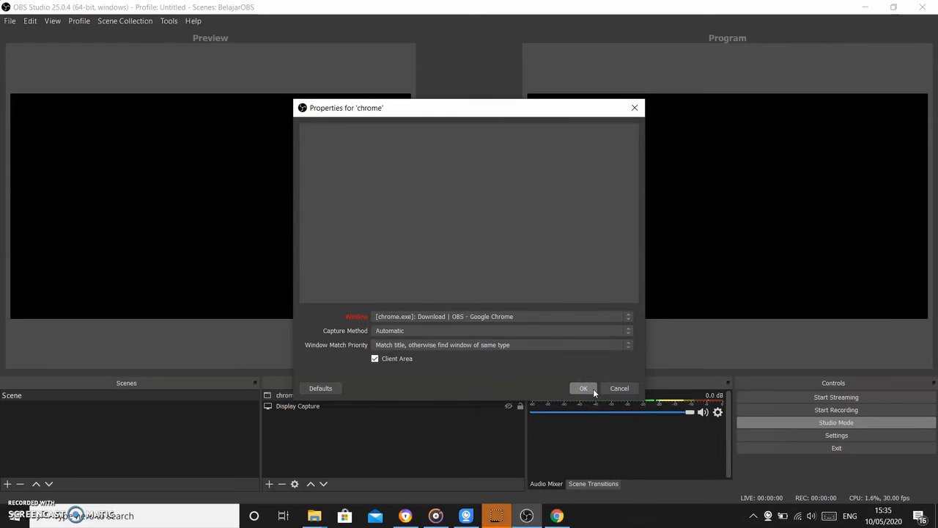
pyautogui.click(605, 392)
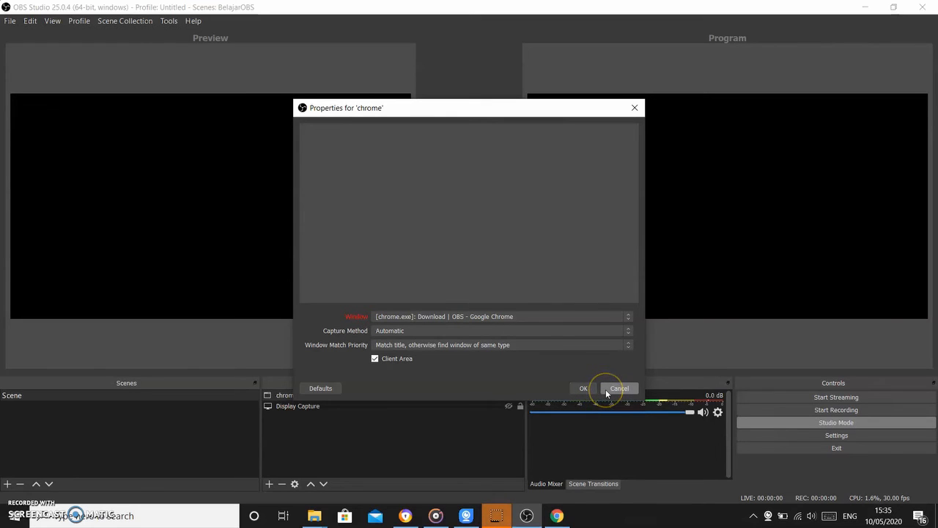
pyautogui.click(622, 392)
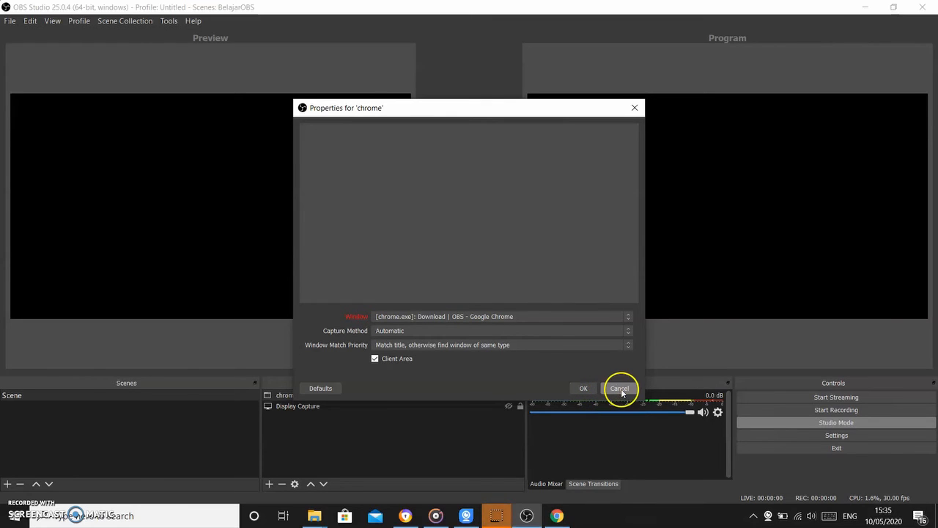
pyautogui.click(503, 227)
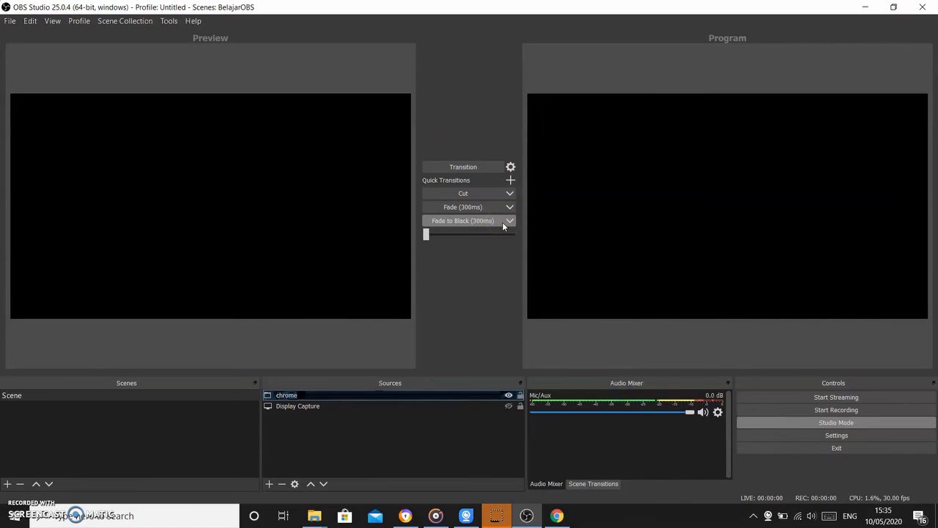
# Switch to Chrome, clear the search on the existing Settings page and close its tab
pyautogui.click(557, 516)
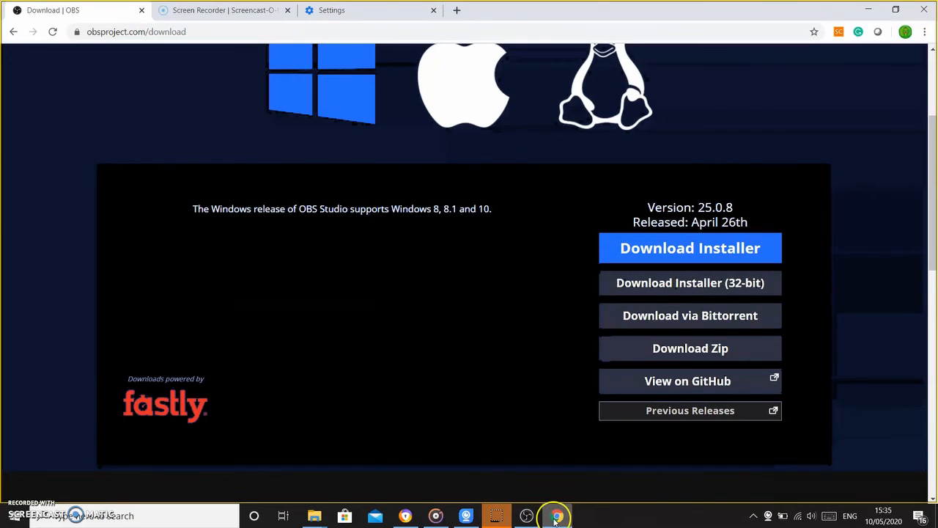
pyautogui.click(367, 12)
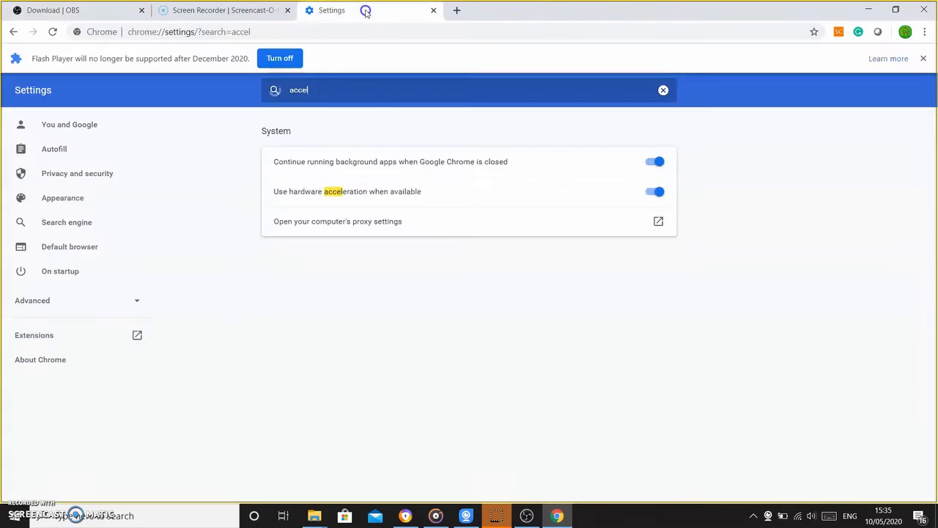
pyautogui.click(321, 91)
pyautogui.press('BackSpace')
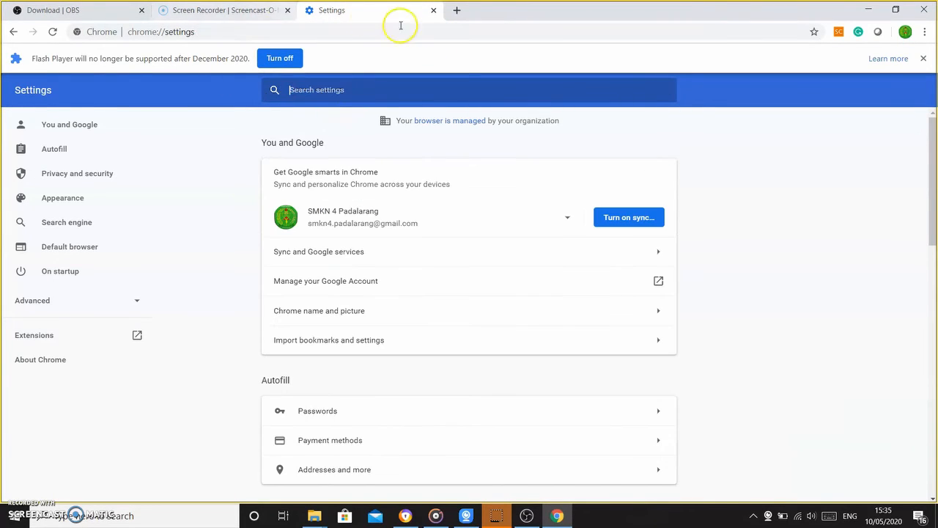
pyautogui.click(434, 11)
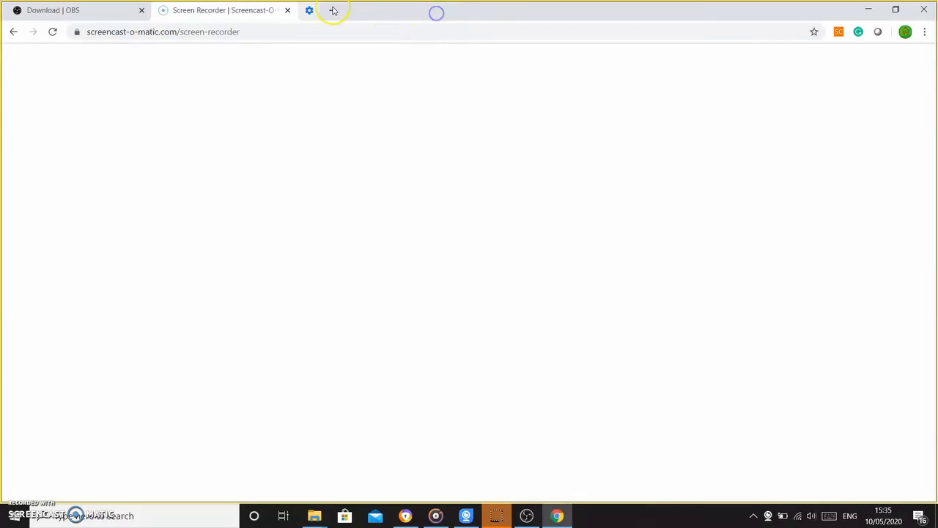
# Find "Use hardware acceleration when available" in Chrome's settings by searching "accele", turn it off and relaunch the browser
pyautogui.click(925, 33)
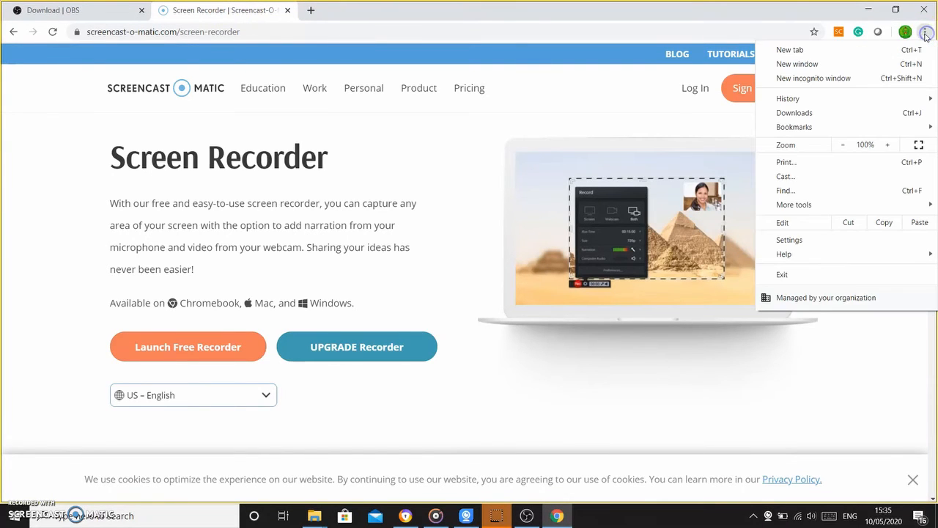
pyautogui.click(891, 239)
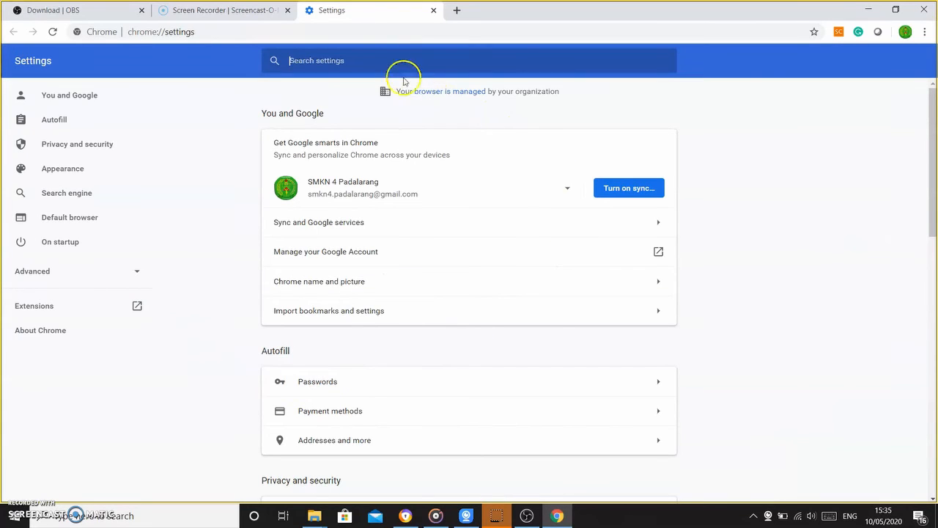
pyautogui.click(373, 63)
pyautogui.write('avve')
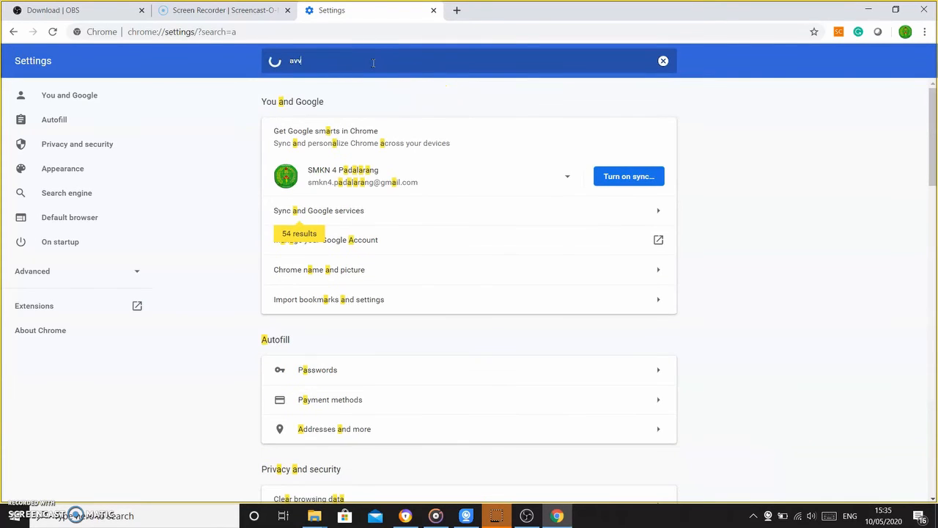
pyautogui.press('BackSpace')
pyautogui.press('BackSpace')
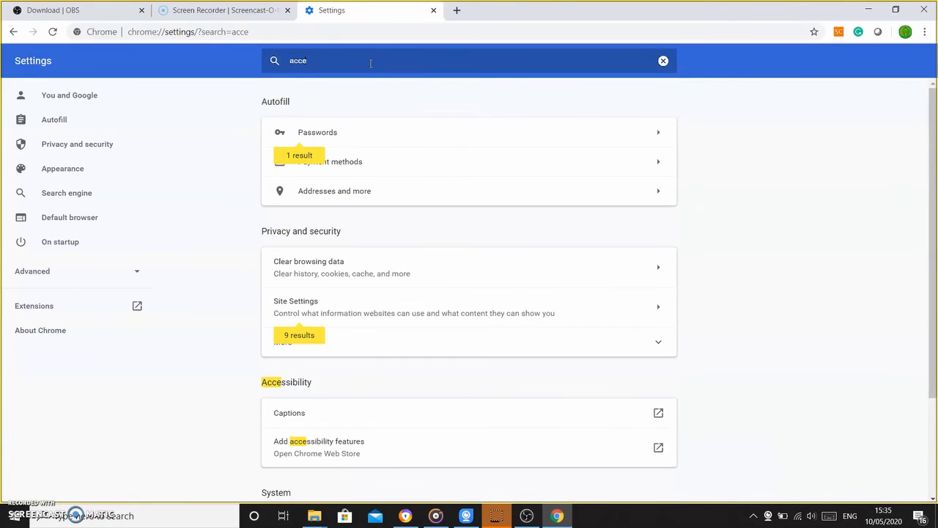
pyautogui.write('ccel')
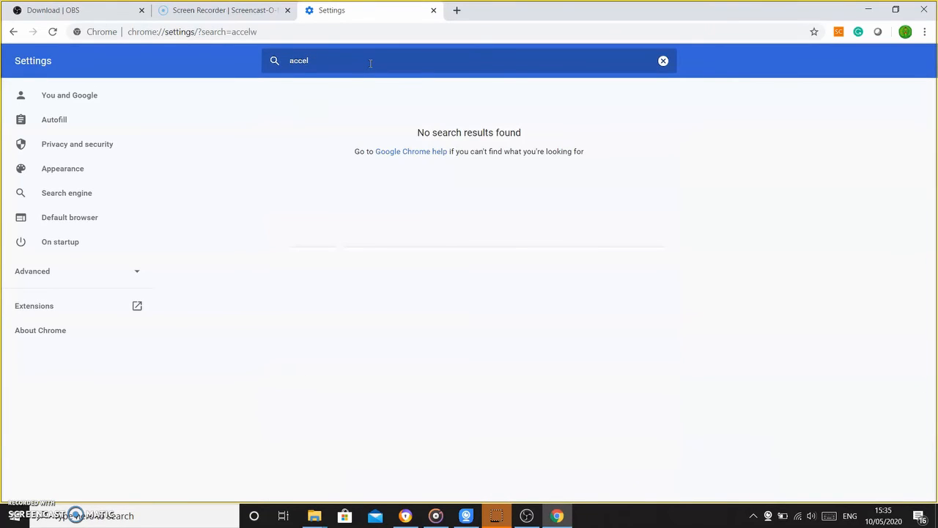
pyautogui.write('we')
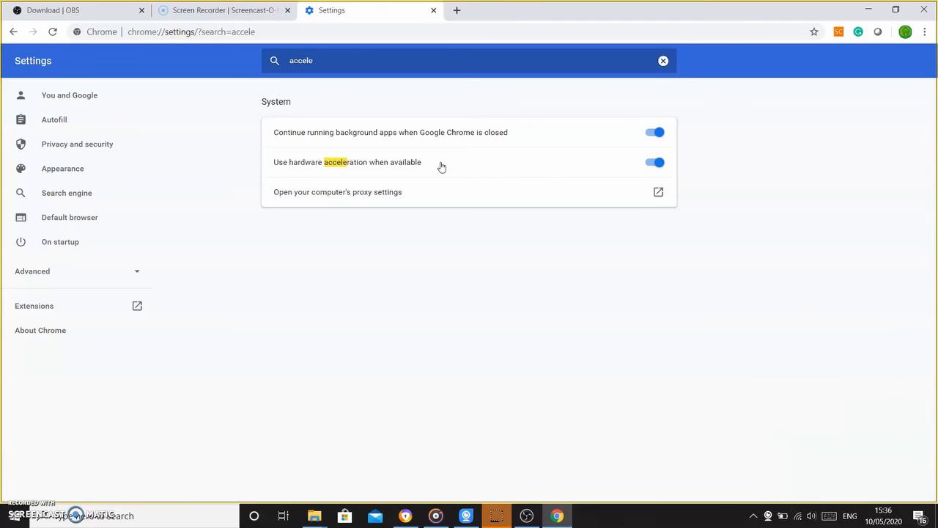
pyautogui.click(649, 164)
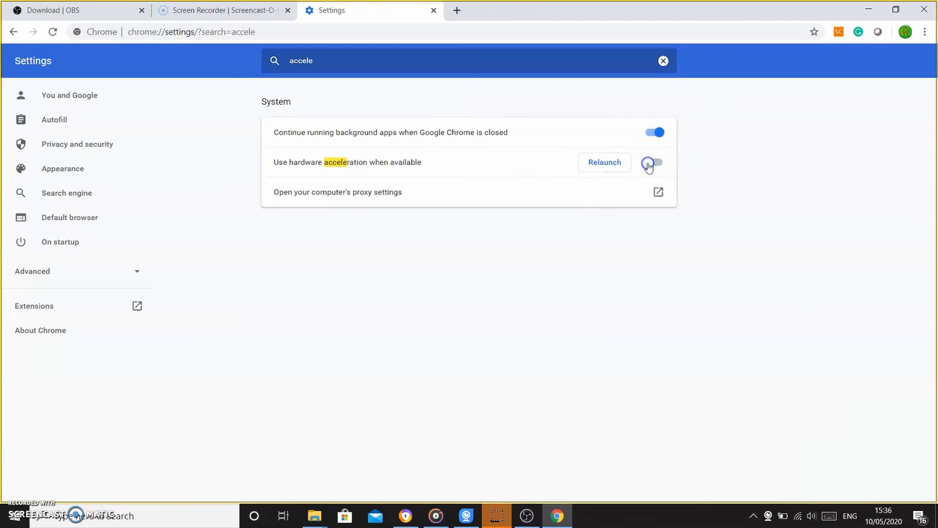
pyautogui.click(610, 163)
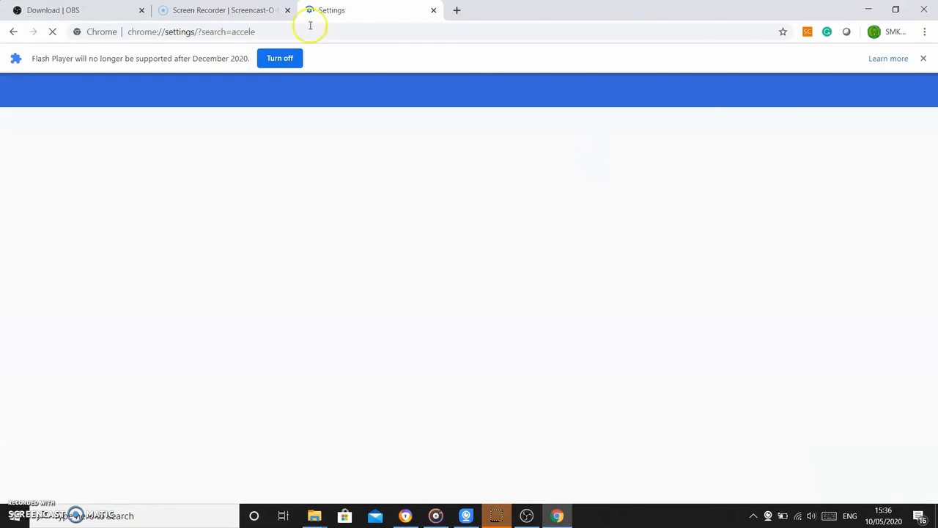
# With the OBS download page showing in Chrome, set OBS Studio's chrome source to capture "[chrome.exe]: Download | OBS - Google Chrome"
pyautogui.click(98, 9)
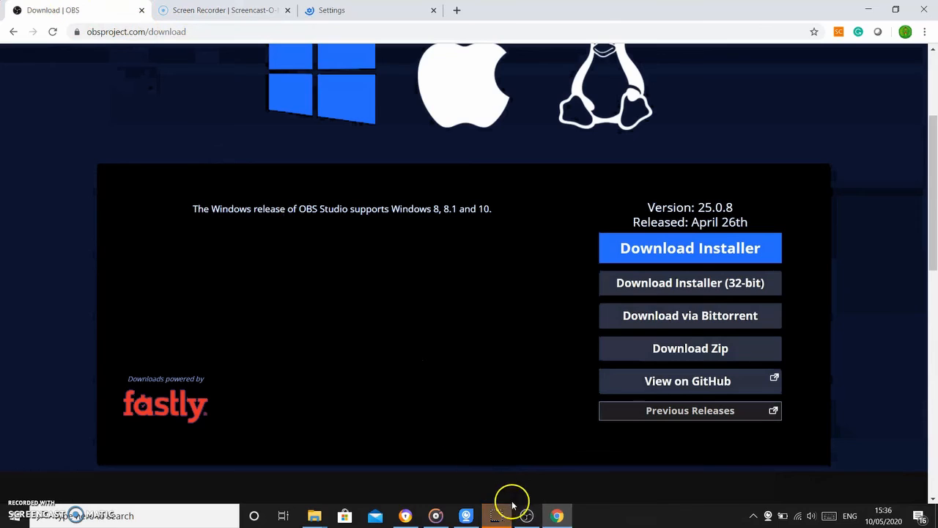
pyautogui.click(527, 516)
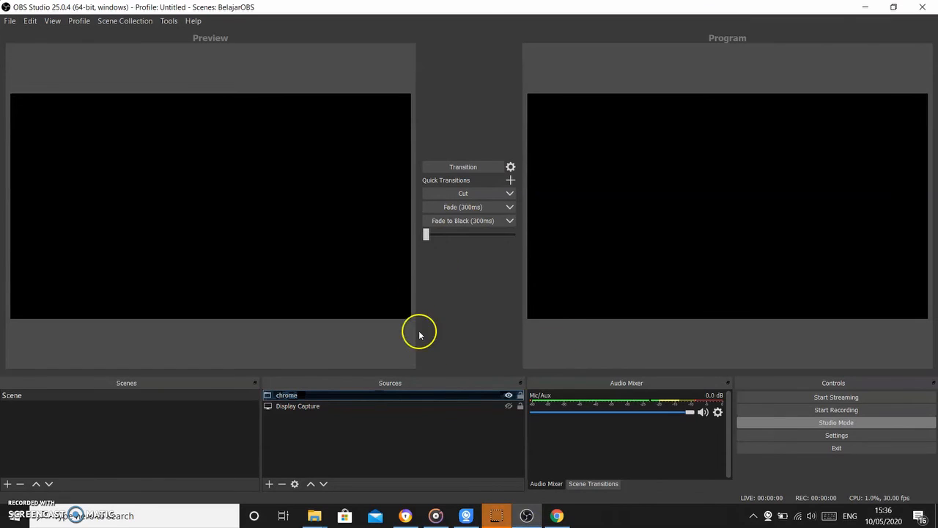
pyautogui.doubleClick(478, 395)
pyautogui.click(436, 316)
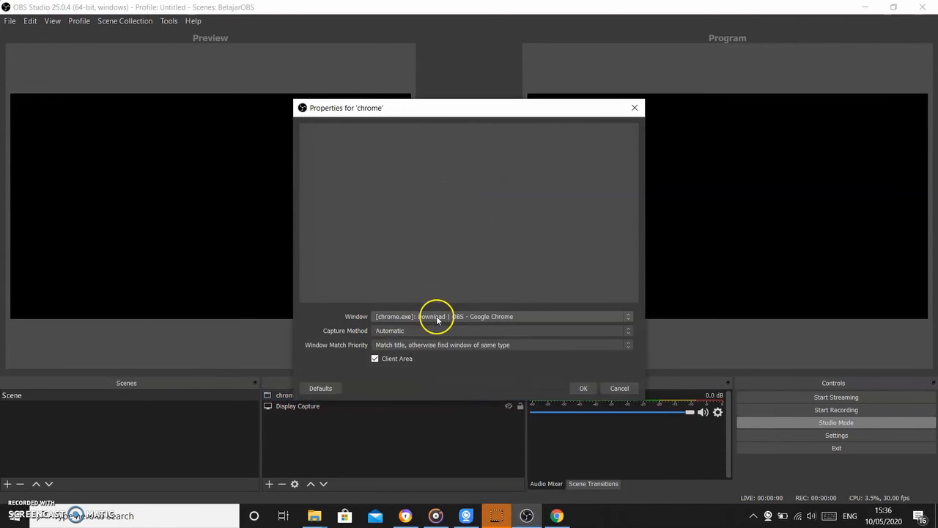
pyautogui.click(437, 342)
pyautogui.click(446, 318)
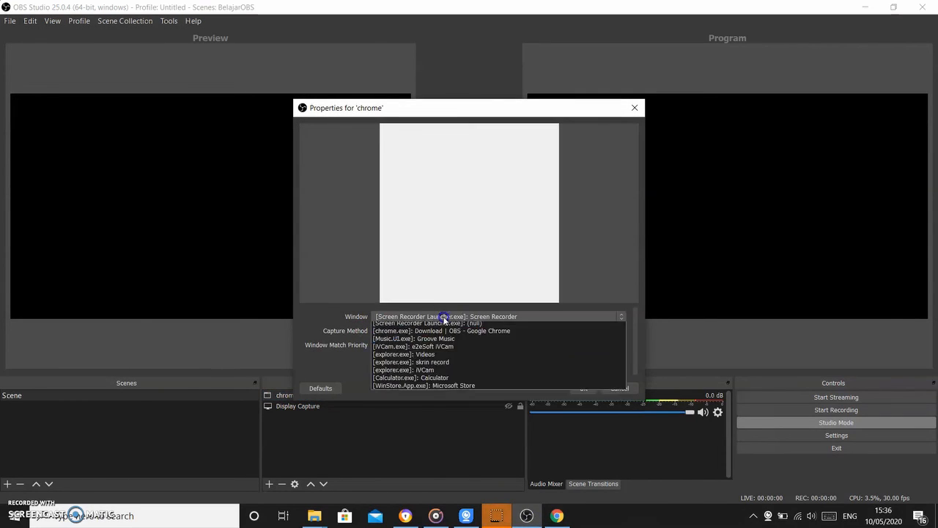
pyautogui.click(459, 356)
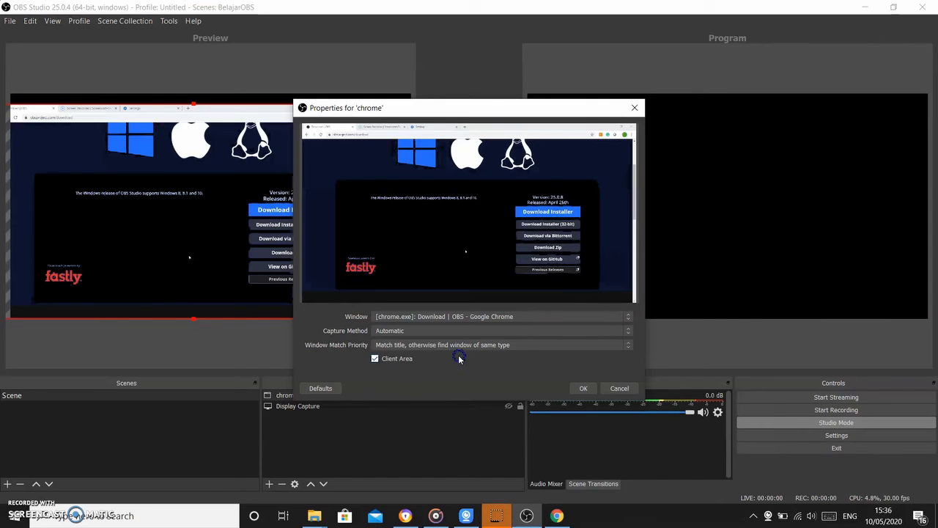
pyautogui.click(584, 387)
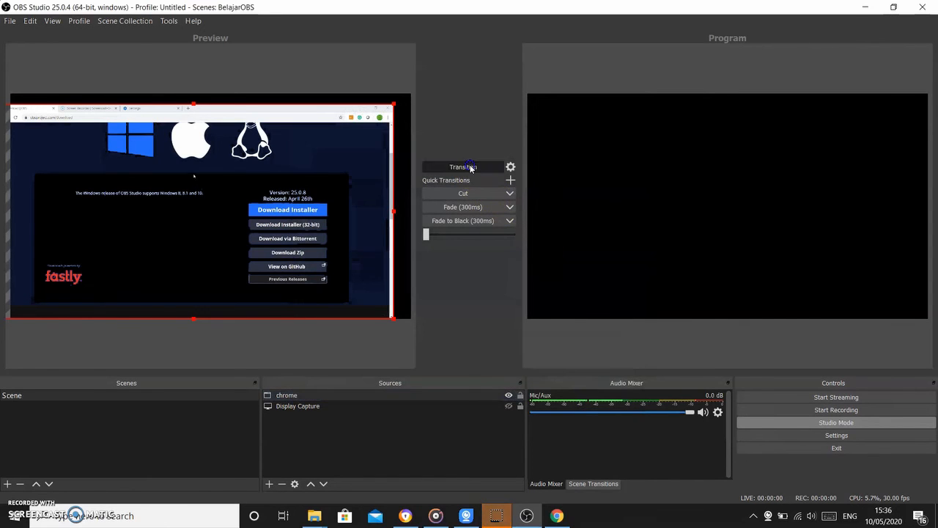
# Align the chrome source with the sides of the preview canvas and transition the scene to the program output
pyautogui.click(471, 168)
pyautogui.moveTo(272, 181)
pyautogui.mouseDown()
pyautogui.moveTo(282, 171)
pyautogui.moveTo(271, 168)
pyautogui.moveTo(281, 172)
pyautogui.mouseUp()
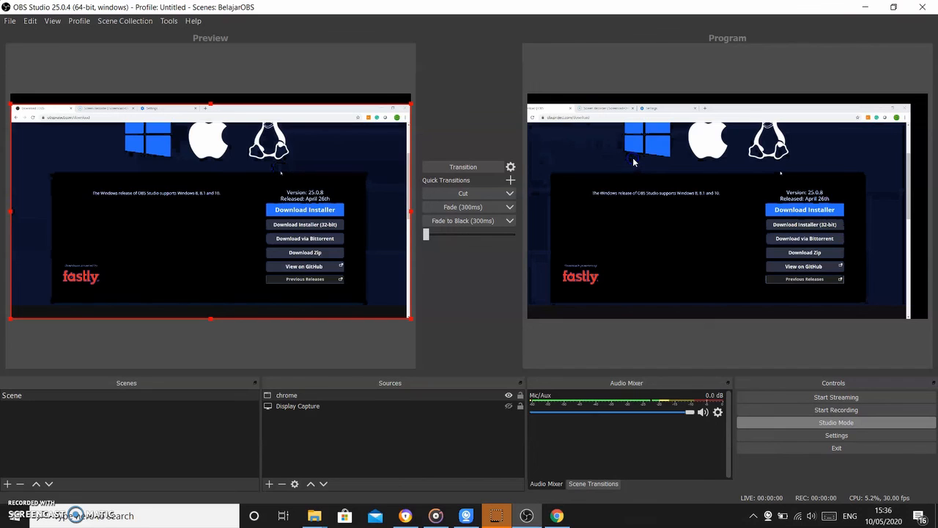
pyautogui.click(478, 168)
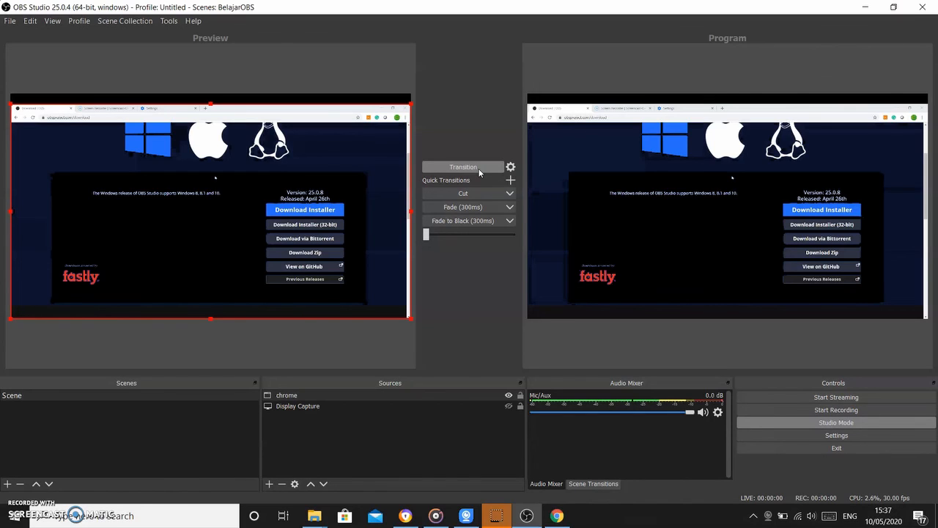
pyautogui.click(478, 167)
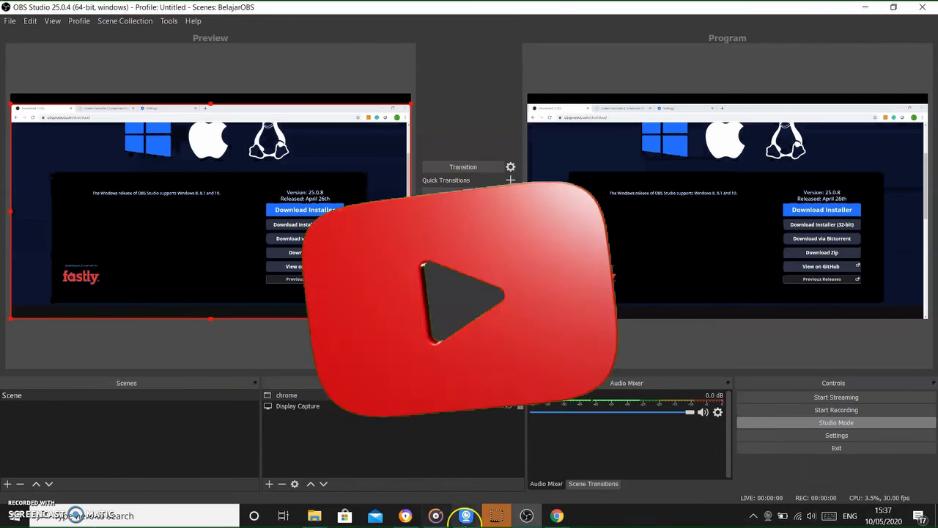